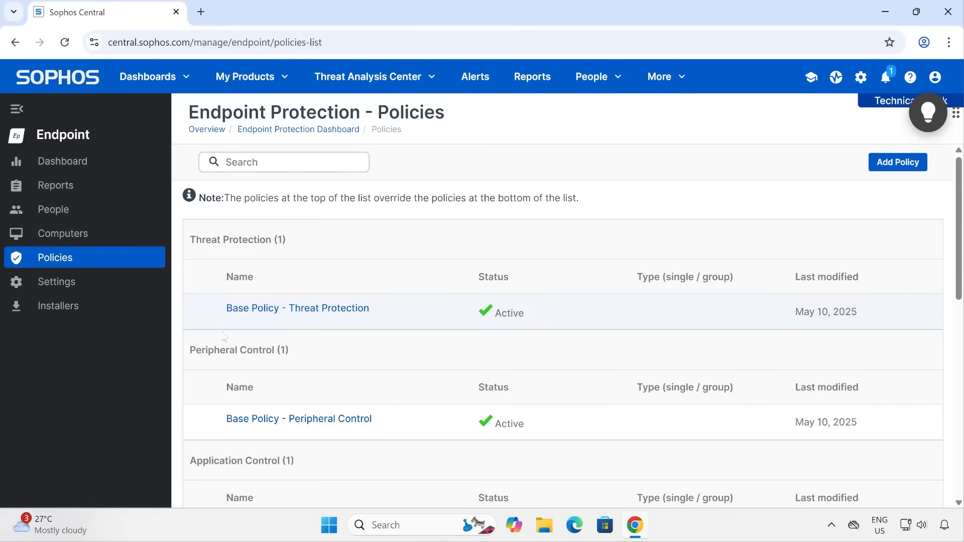
Step: Open the Base Policy - Threat Protection from the policies list and view its groups and settings
{"action": "scroll", "coordinate": [341, 315], "scroll_direction": "down", "scroll_amount": 3}
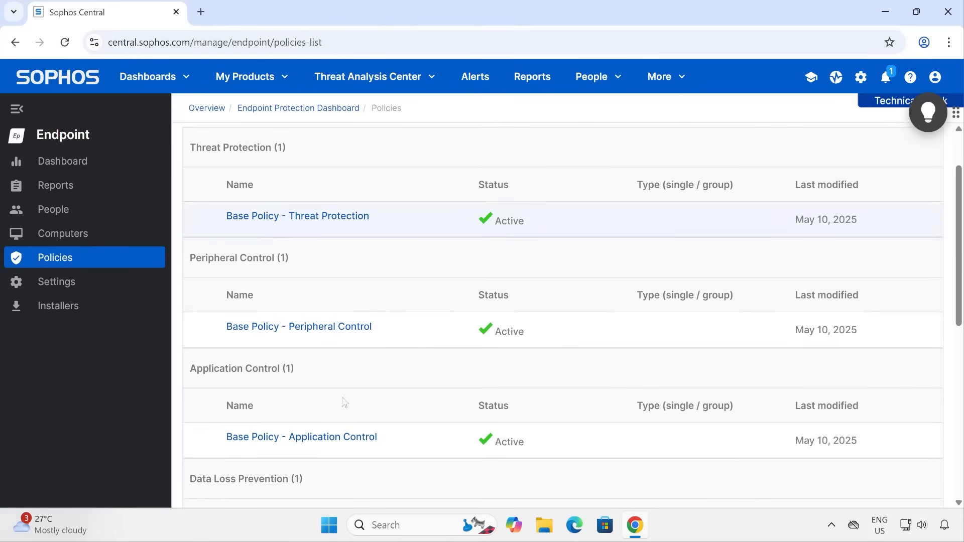
{"action": "scroll", "coordinate": [345, 421], "scroll_direction": "down", "scroll_amount": 4}
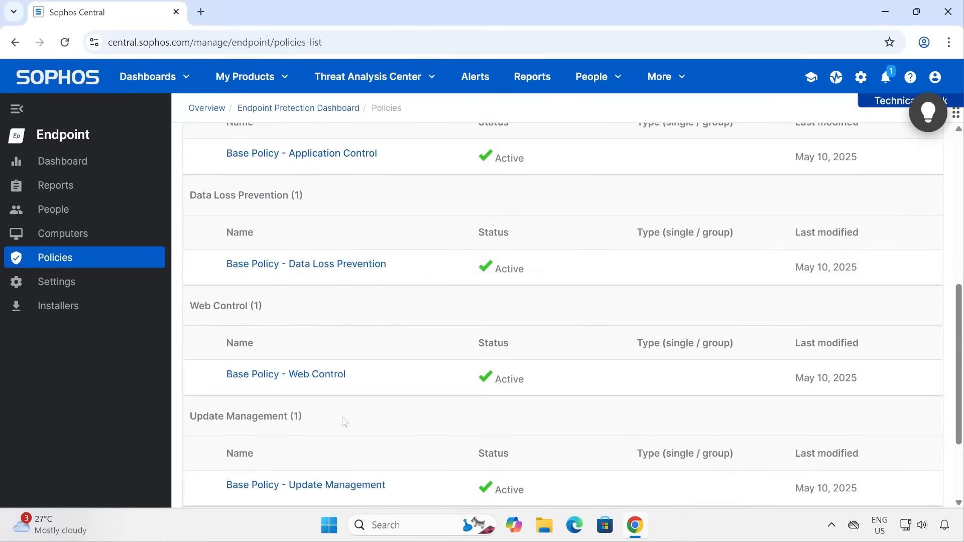
{"action": "scroll", "coordinate": [345, 421], "scroll_direction": "down", "scroll_amount": 2}
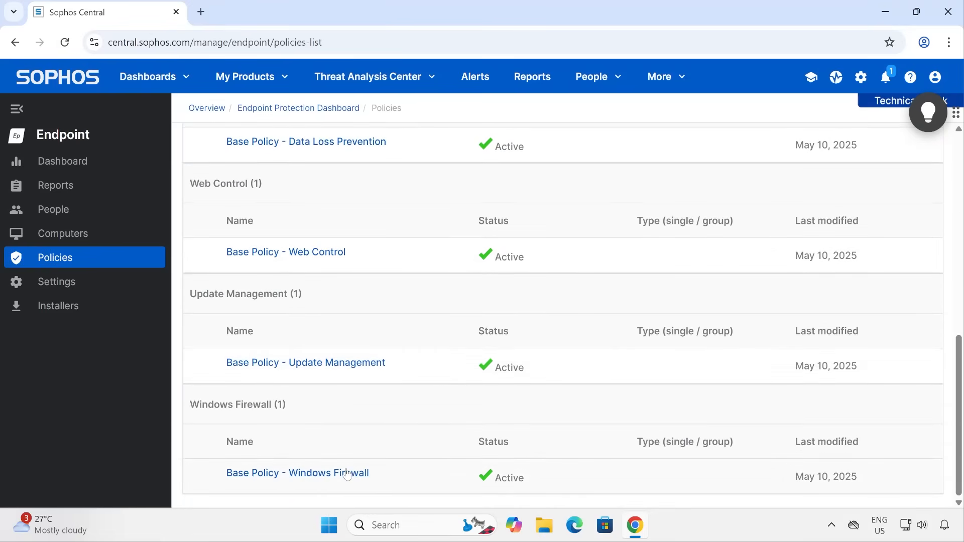
{"action": "scroll", "coordinate": [390, 429], "scroll_direction": "up", "scroll_amount": 10}
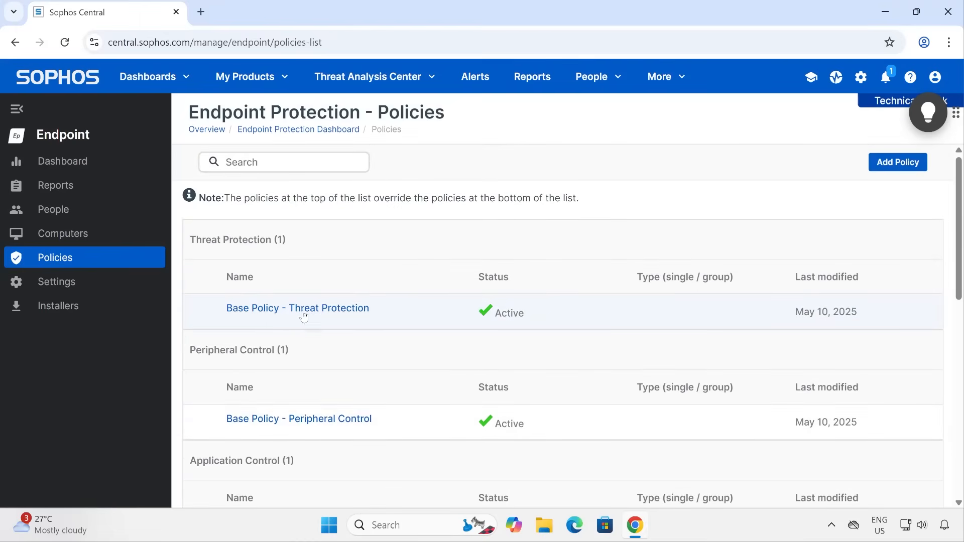
{"action": "left_click", "coordinate": [355, 311]}
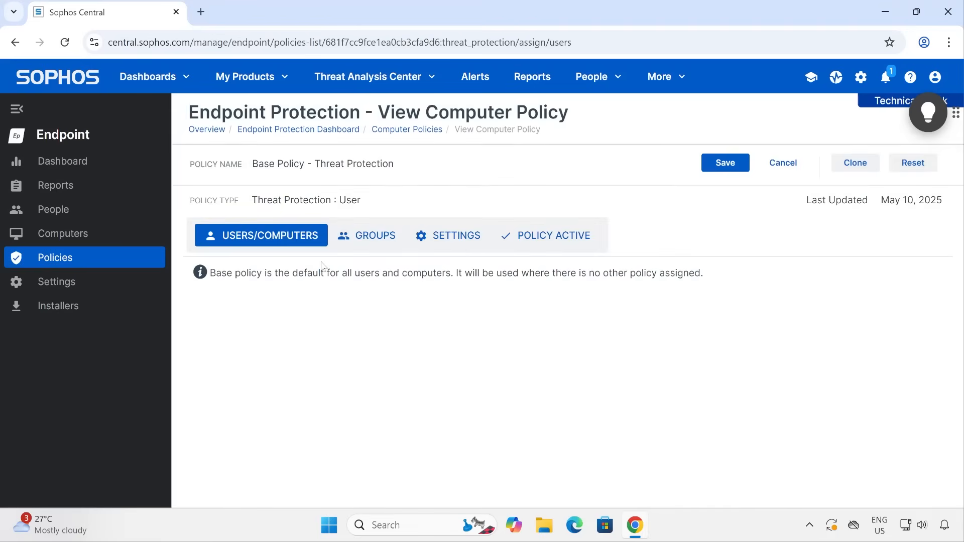
{"action": "left_click", "coordinate": [374, 237]}
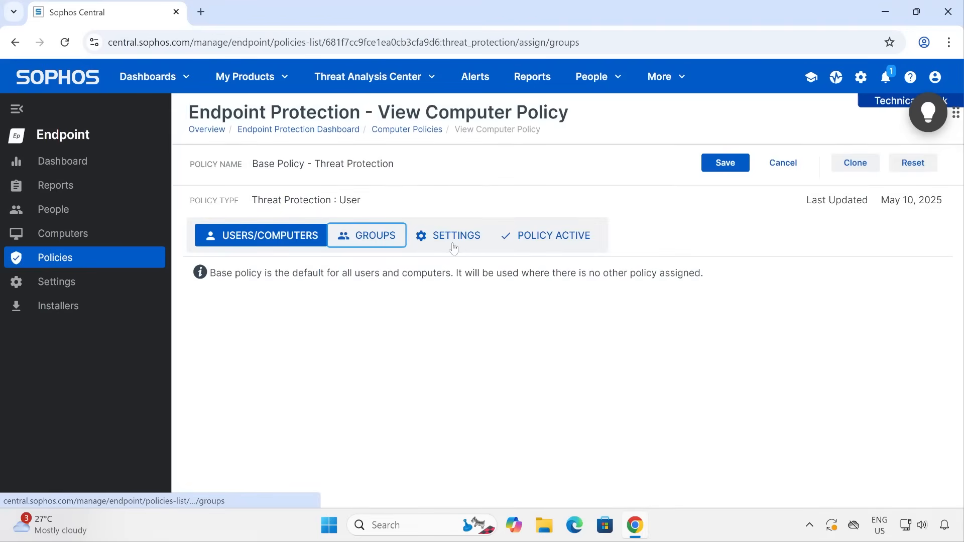
{"action": "left_click", "coordinate": [462, 242]}
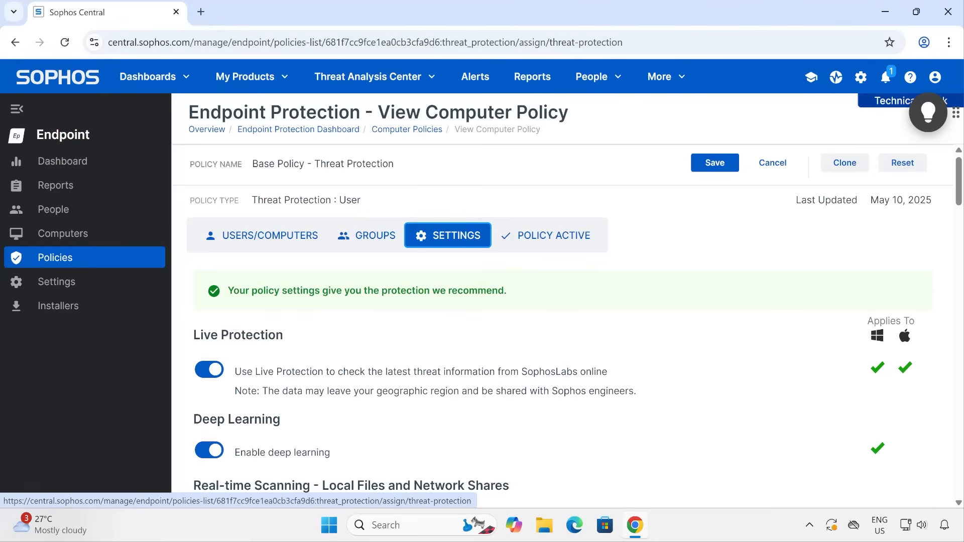
Step: Start cloning the base threat protection policy and name the clone Base Policy TP
{"action": "left_click", "coordinate": [842, 166]}
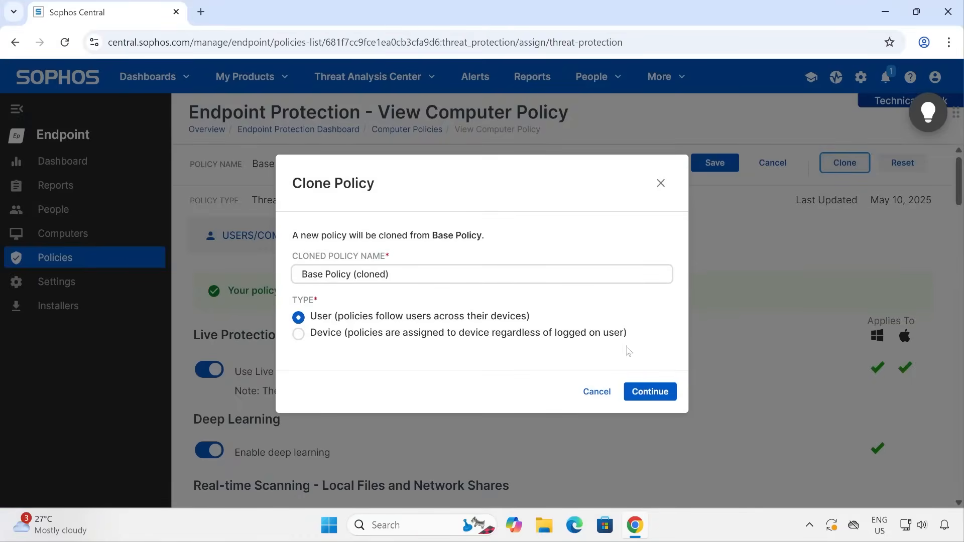
{"action": "left_click", "coordinate": [427, 275]}
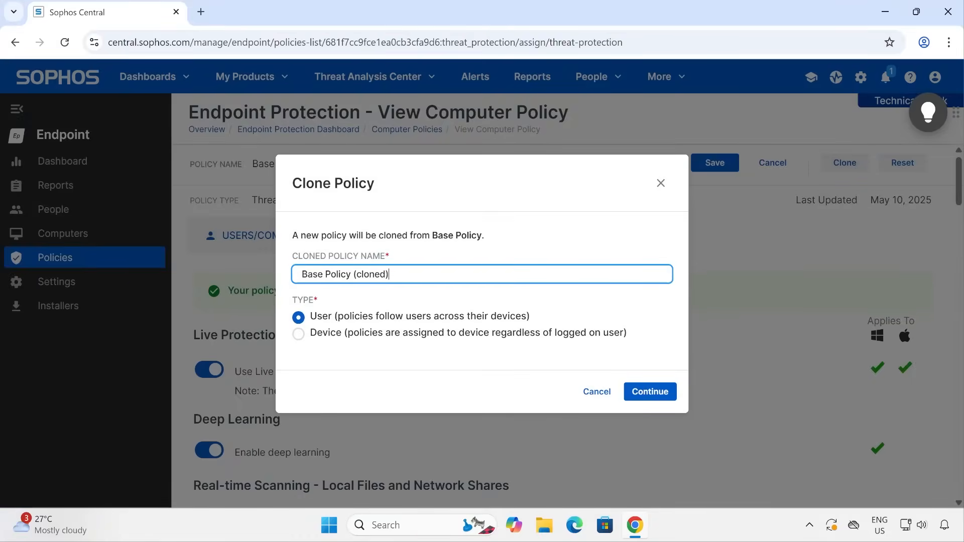
{"action": "key", "text": "shift+Left"}
{"action": "key", "text": "shift+Left"}
{"action": "key", "text": "shift+Left"}
{"action": "key", "text": "shift+Left"}
{"action": "key", "text": "shift+Left"}
{"action": "key", "text": "shift+Left"}
{"action": "key", "text": "shift+Left"}
{"action": "key", "text": "BackSpace"}
Step: Set the cloned policy's type to Device and create the clone
{"action": "left_click", "coordinate": [303, 341]}
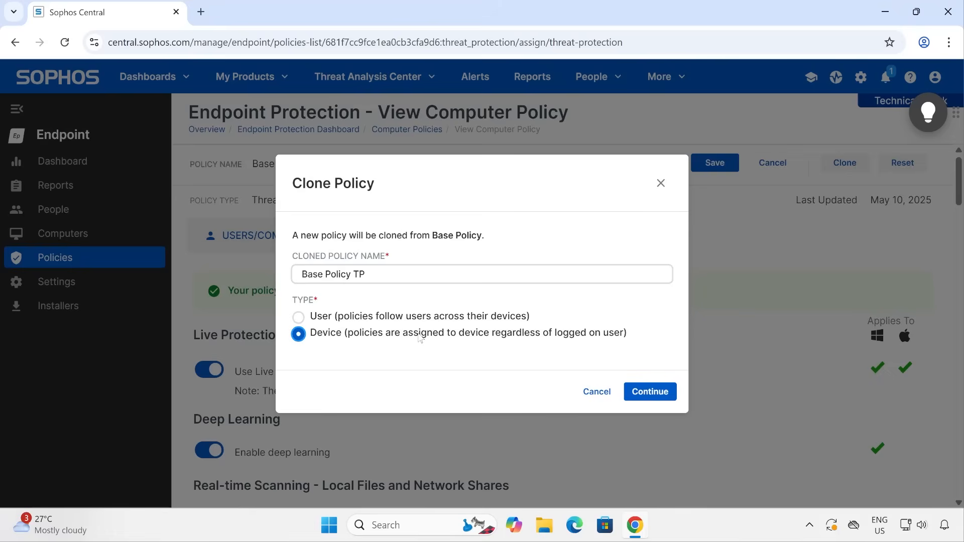
{"action": "double_click", "coordinate": [383, 317]}
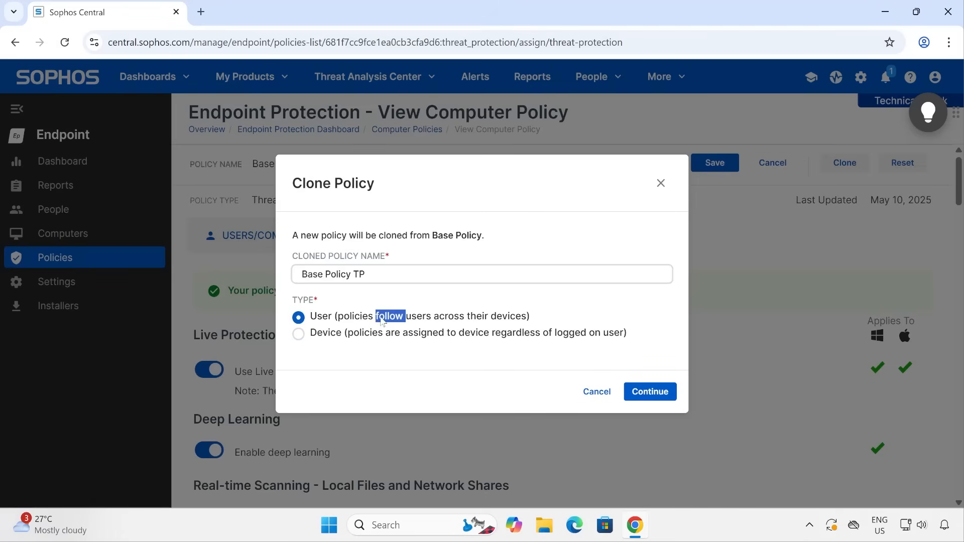
{"action": "left_click", "coordinate": [388, 334]}
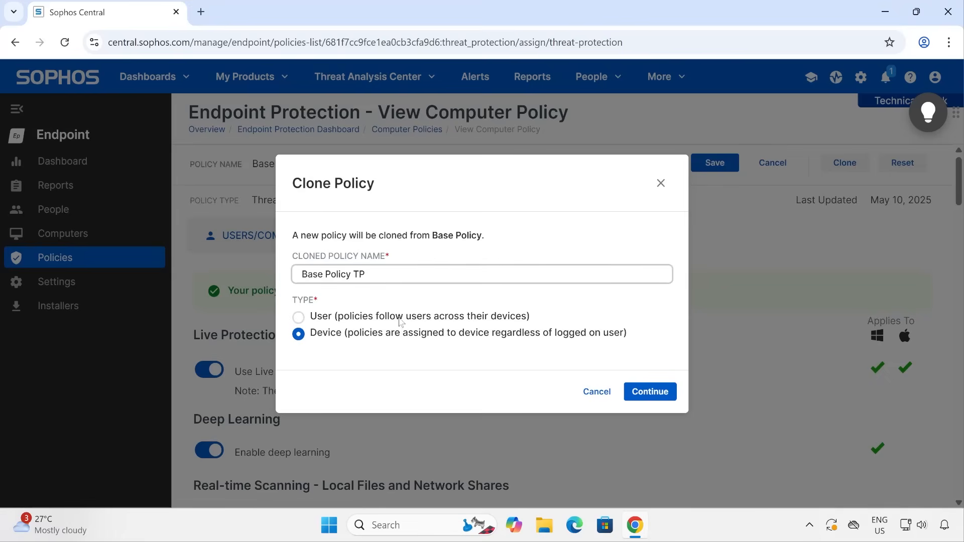
{"action": "left_click", "coordinate": [648, 392]}
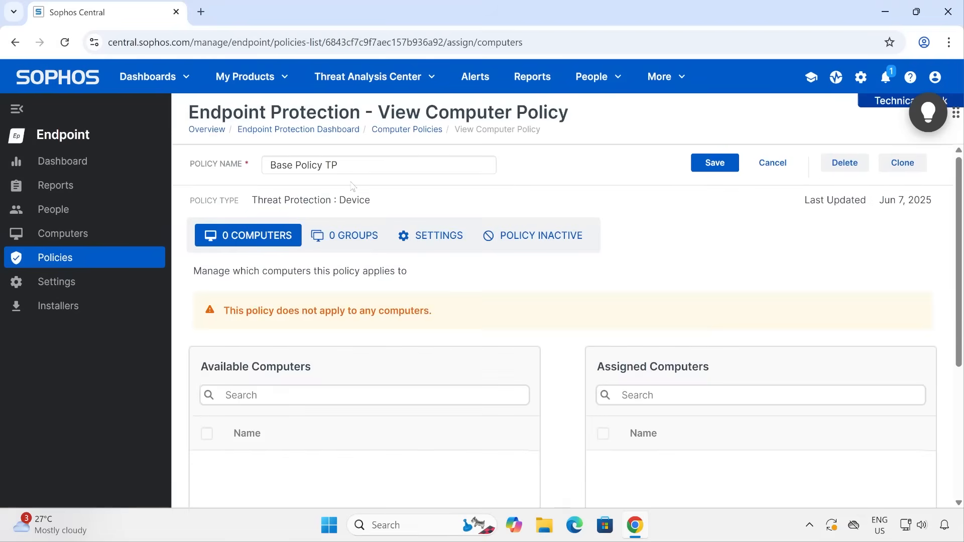
Step: Return to the policies list and reopen Base Policy TP at its computer assignment lists
{"action": "left_click_drag", "start_coordinate": [339, 165], "coordinate": [237, 156]}
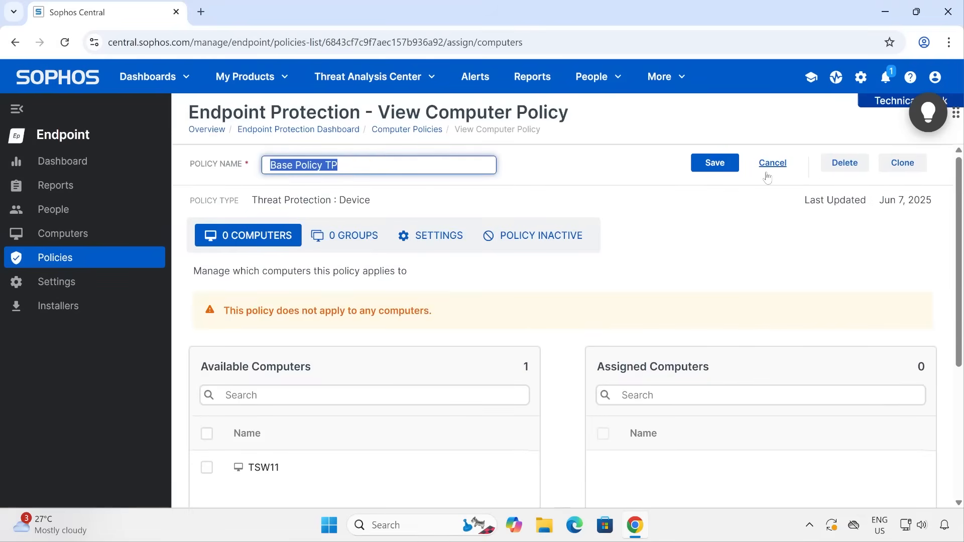
{"action": "left_click", "coordinate": [397, 132]}
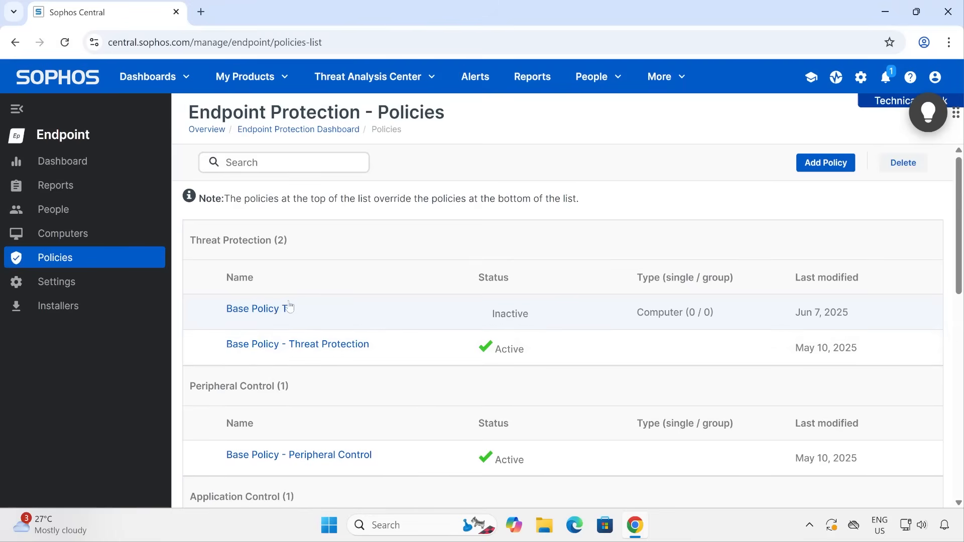
{"action": "left_click", "coordinate": [248, 315]}
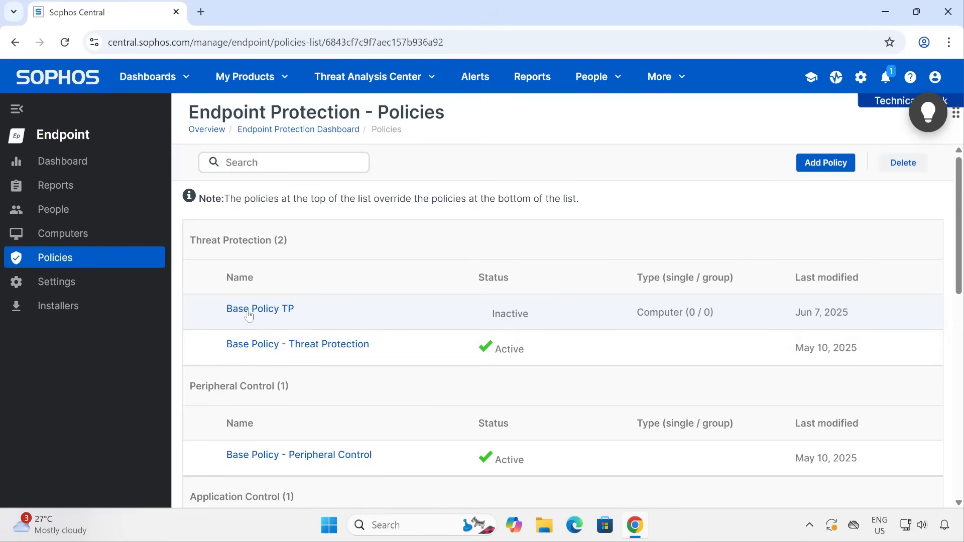
{"action": "scroll", "coordinate": [422, 355], "scroll_direction": "down", "scroll_amount": 3}
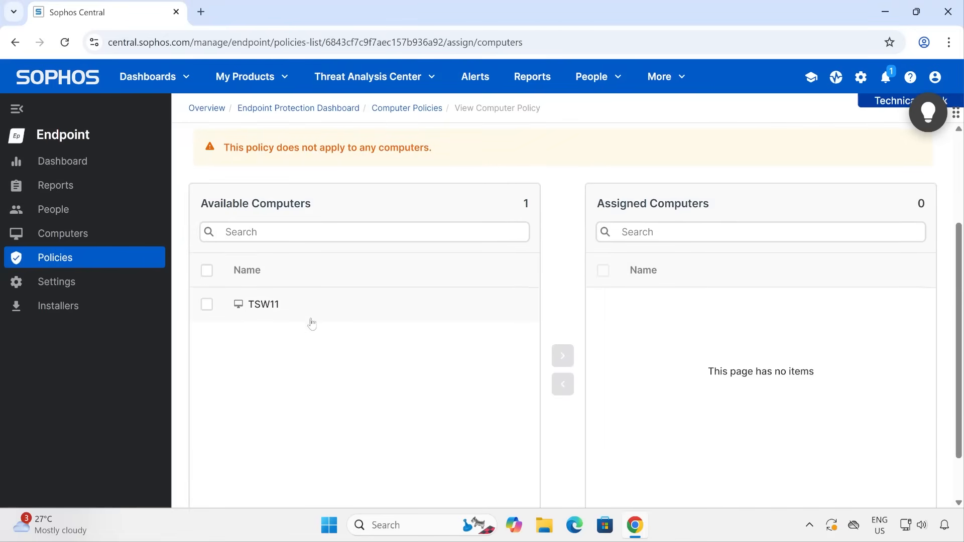
Step: Check this computer's name by running hostname in a Windows command prompt, dismissing the agent notification and closing the prompt
{"action": "right_click", "coordinate": [334, 532]}
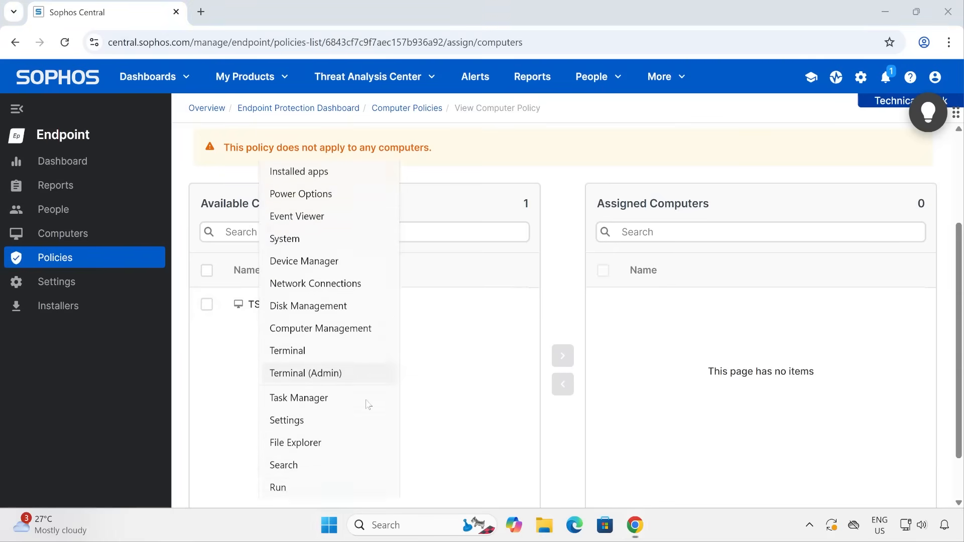
{"action": "left_click", "coordinate": [344, 446]}
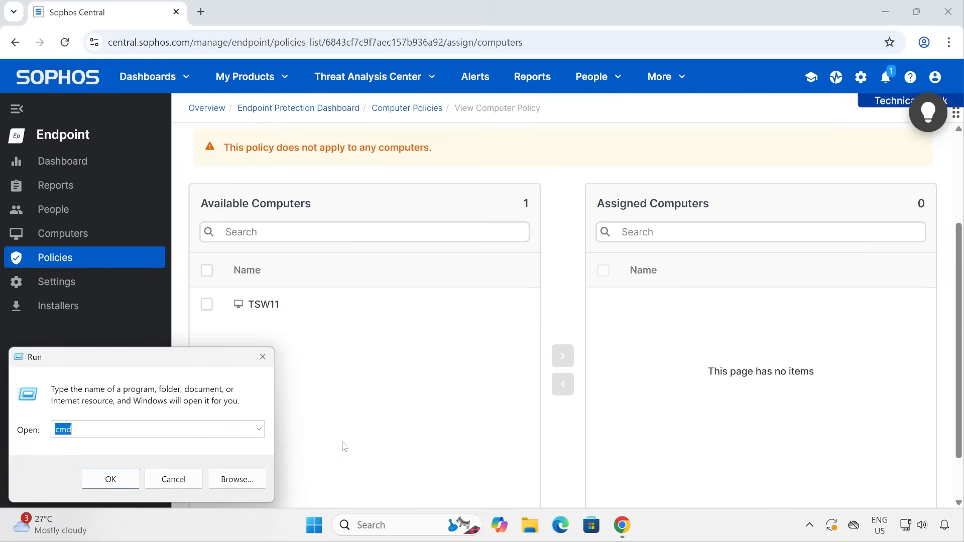
{"action": "key", "text": "Return"}
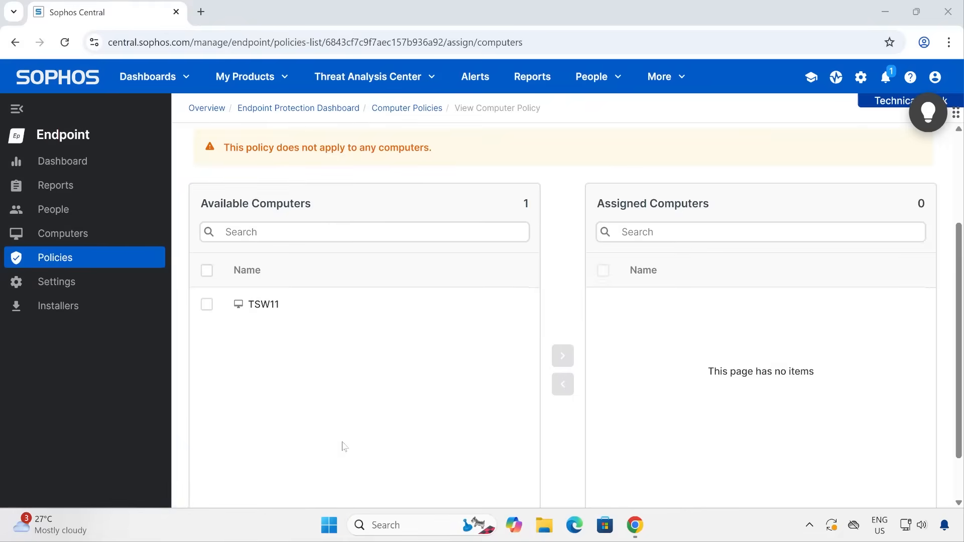
{"action": "type", "text": "hostname"}
{"action": "key", "text": "Return"}
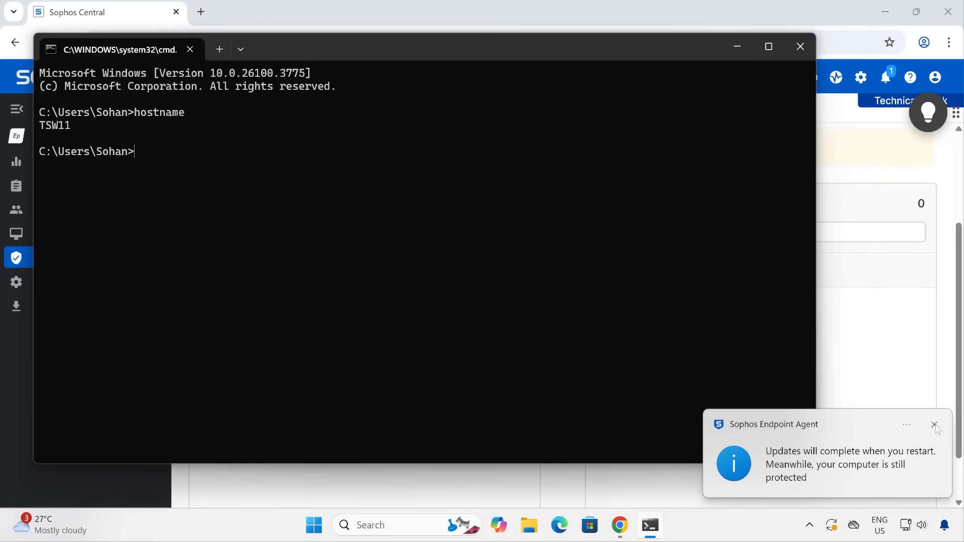
{"action": "left_click", "coordinate": [935, 425]}
{"action": "left_click", "coordinate": [138, 151]}
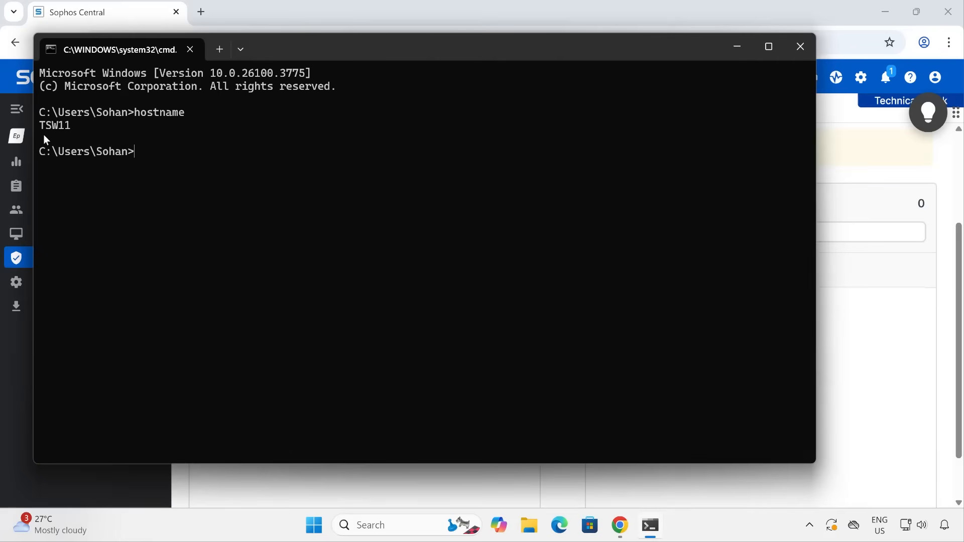
{"action": "left_click_drag", "start_coordinate": [58, 126], "coordinate": [71, 130]}
{"action": "left_click", "coordinate": [799, 48]}
Step: Assign the available computer TSW11 to the Base Policy TP policy
{"action": "left_click", "coordinate": [207, 304]}
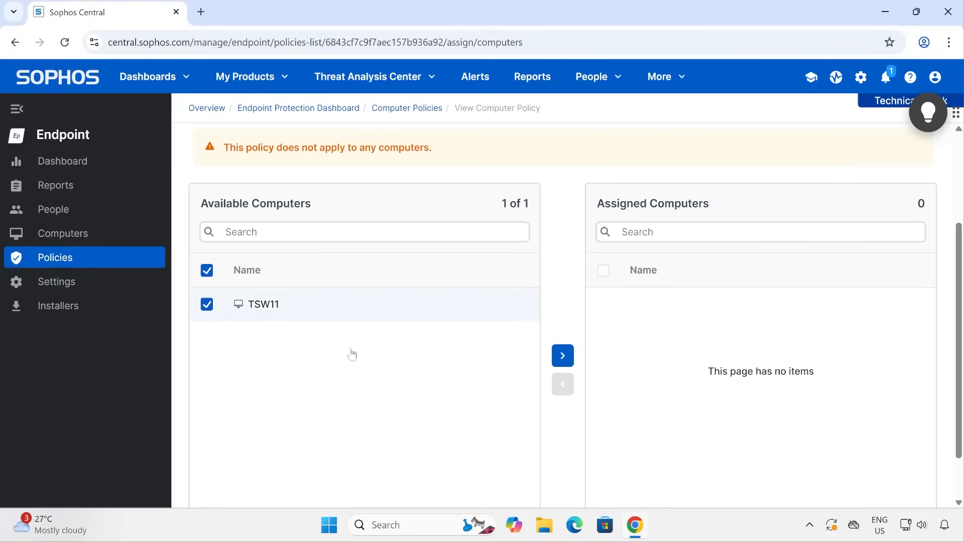
{"action": "left_click", "coordinate": [562, 356]}
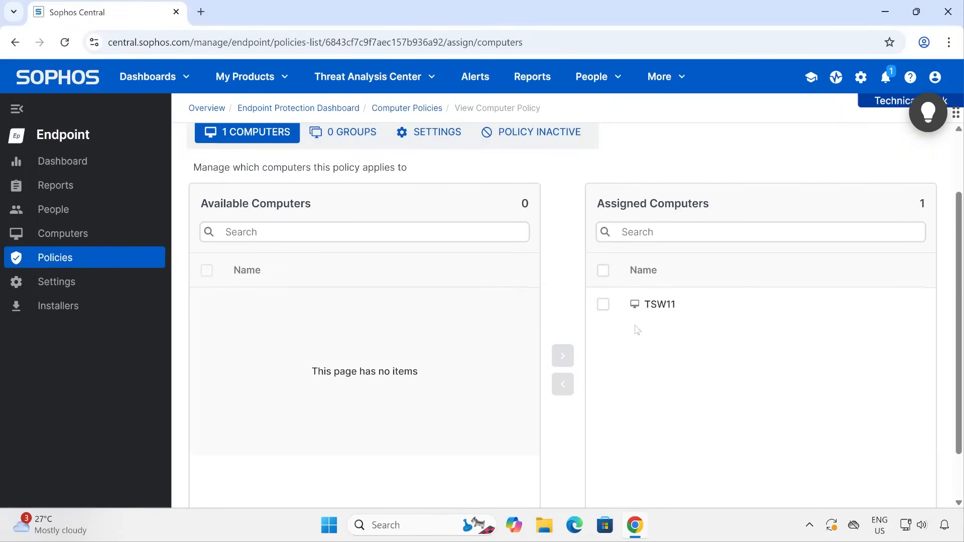
{"action": "scroll", "coordinate": [510, 340], "scroll_direction": "up", "scroll_amount": 2}
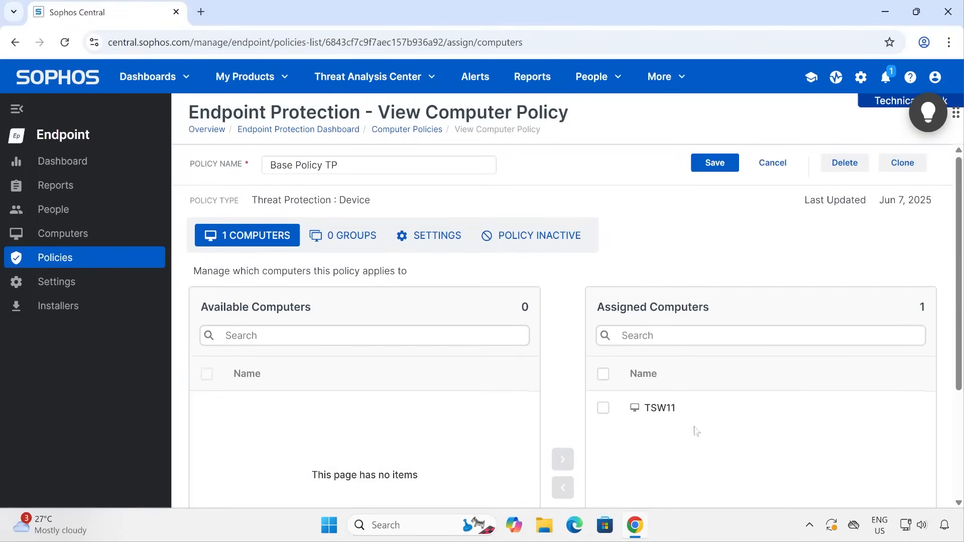
Step: Review the available and assigned computer groups for Base Policy TP
{"action": "left_click", "coordinate": [353, 235]}
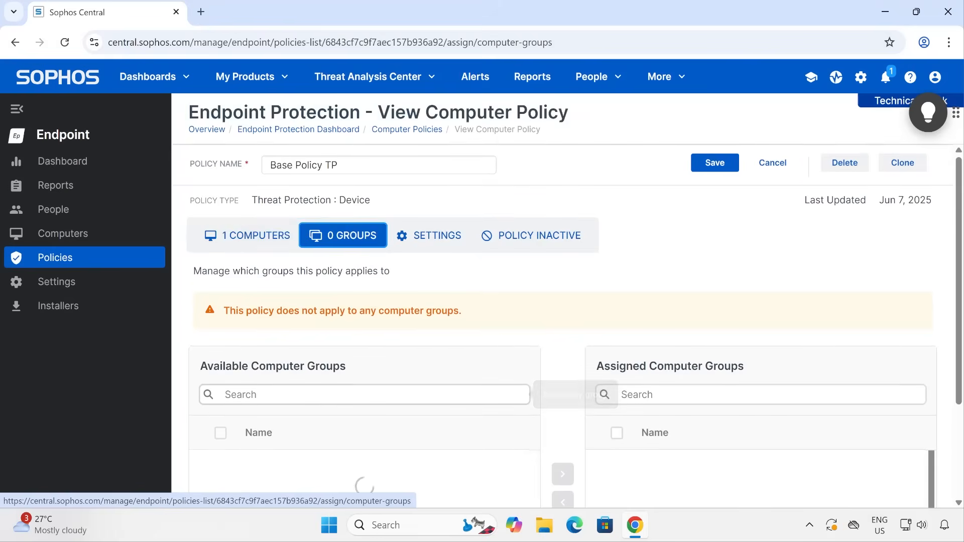
{"action": "left_click", "coordinate": [251, 240]}
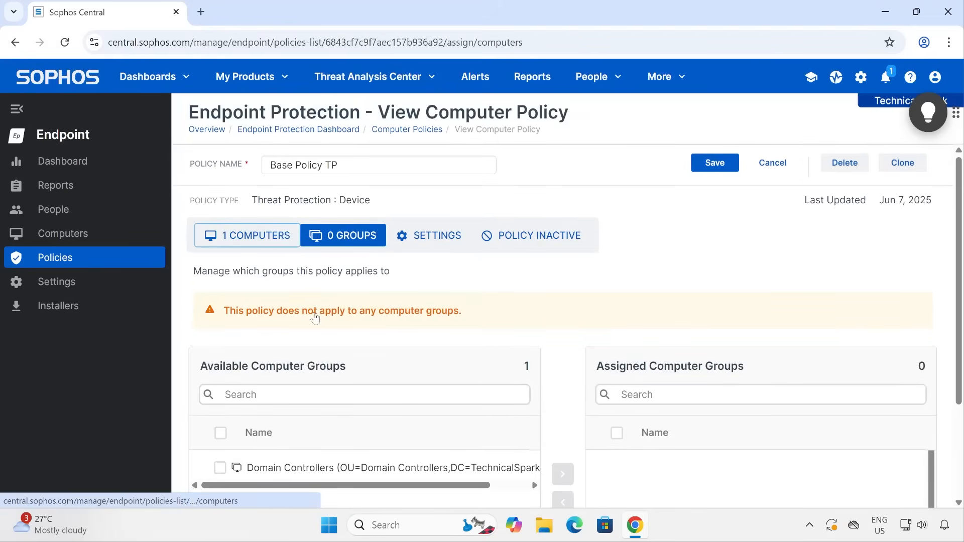
{"action": "scroll", "coordinate": [315, 318], "scroll_direction": "down", "scroll_amount": 2}
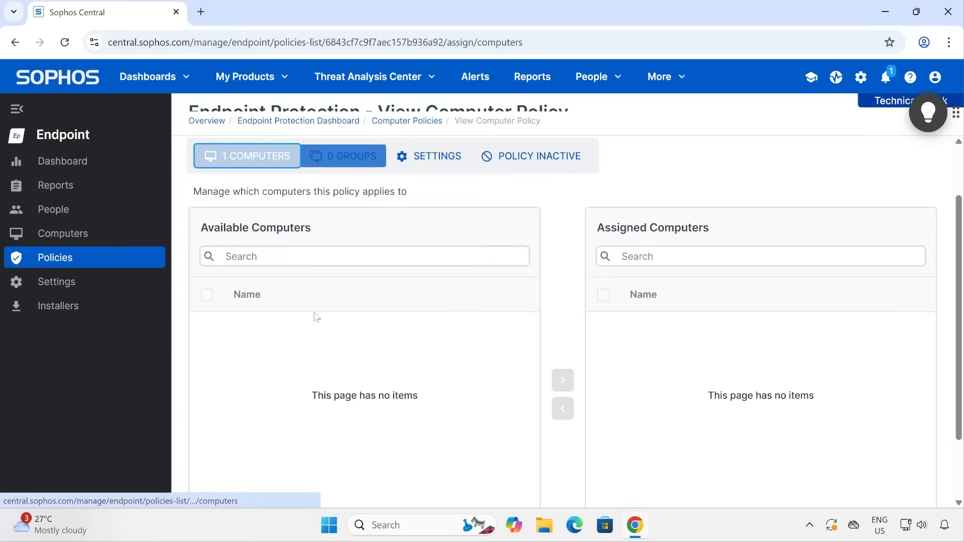
{"action": "left_click", "coordinate": [352, 146]}
{"action": "scroll", "coordinate": [362, 385], "scroll_direction": "down", "scroll_amount": 3}
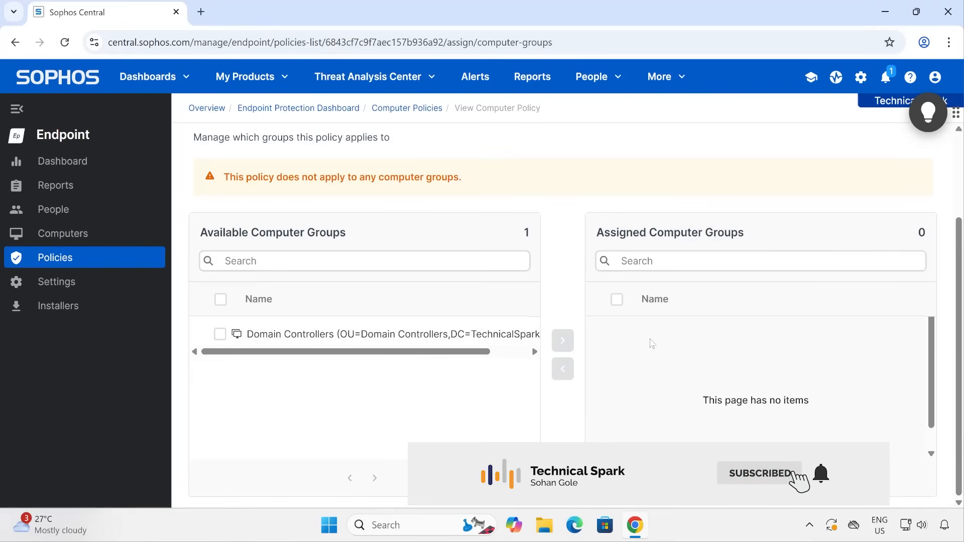
{"action": "scroll", "coordinate": [365, 334], "scroll_direction": "up", "scroll_amount": 2}
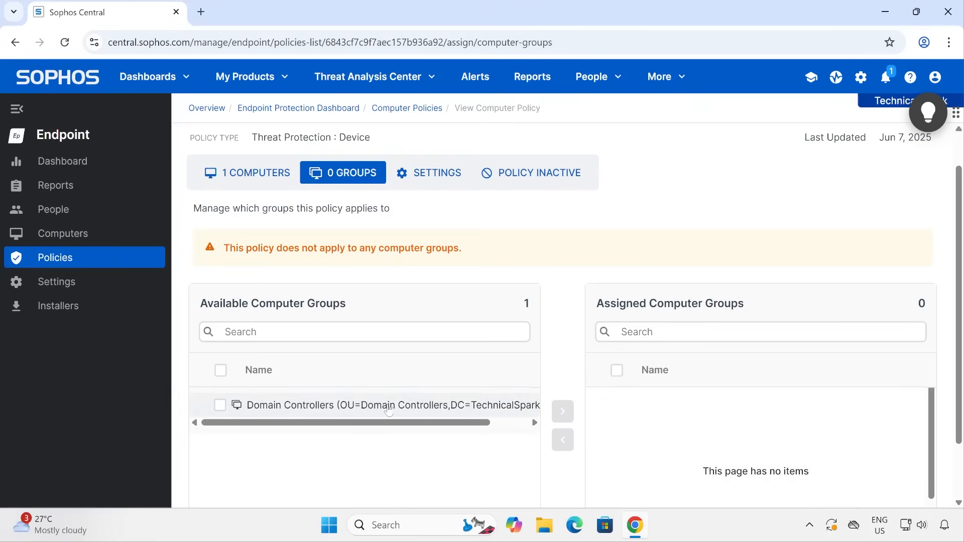
Step: Examine the threat protection settings of Base Policy TP, from Live Protection through the advanced settings
{"action": "left_click", "coordinate": [421, 175]}
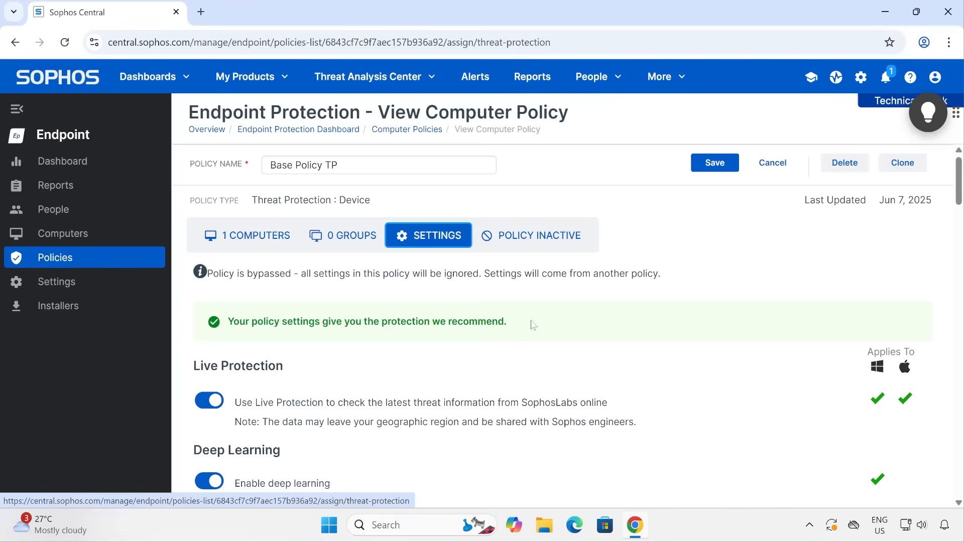
{"action": "scroll", "coordinate": [685, 354], "scroll_direction": "down", "scroll_amount": 2}
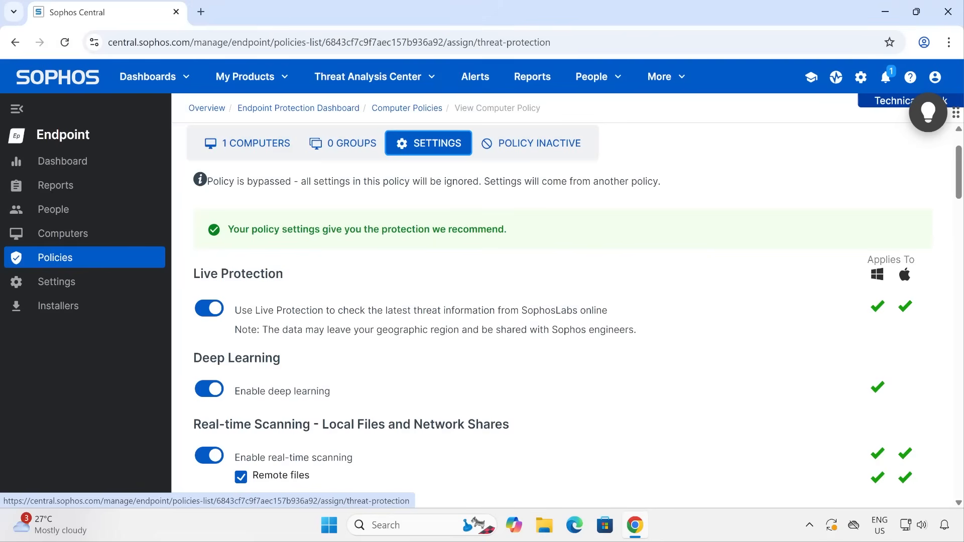
{"action": "scroll", "coordinate": [440, 377], "scroll_direction": "down", "scroll_amount": 15}
{"action": "scroll", "coordinate": [440, 377], "scroll_direction": "down", "scroll_amount": 15}
{"action": "scroll", "coordinate": [441, 377], "scroll_direction": "up", "scroll_amount": 11}
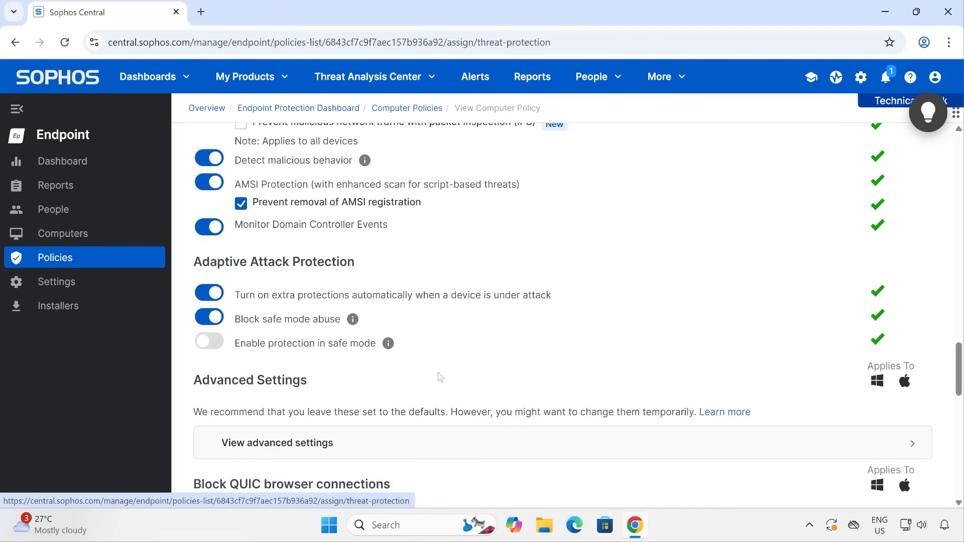
{"action": "scroll", "coordinate": [438, 377], "scroll_direction": "up", "scroll_amount": 10}
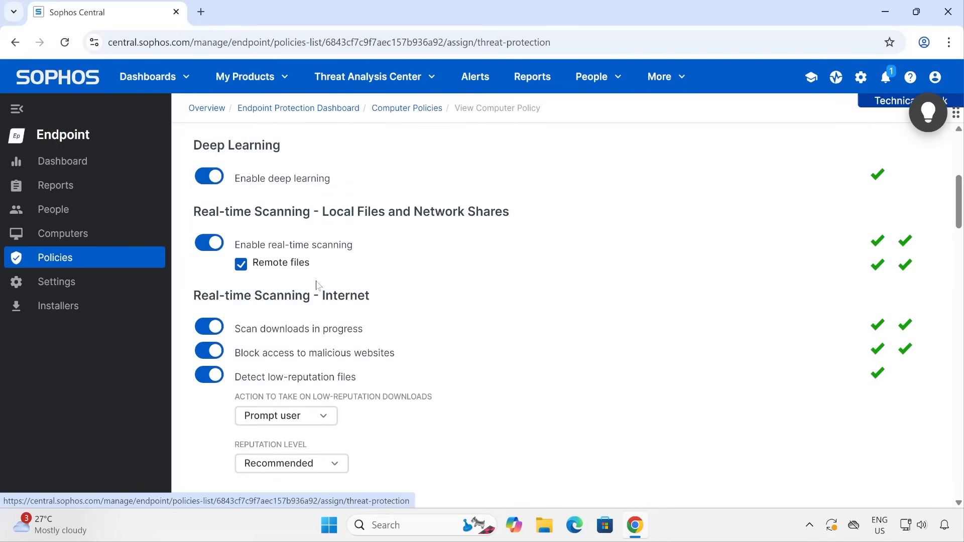
{"action": "scroll", "coordinate": [546, 316], "scroll_direction": "up", "scroll_amount": 1}
{"action": "scroll", "coordinate": [547, 316], "scroll_direction": "up", "scroll_amount": 3}
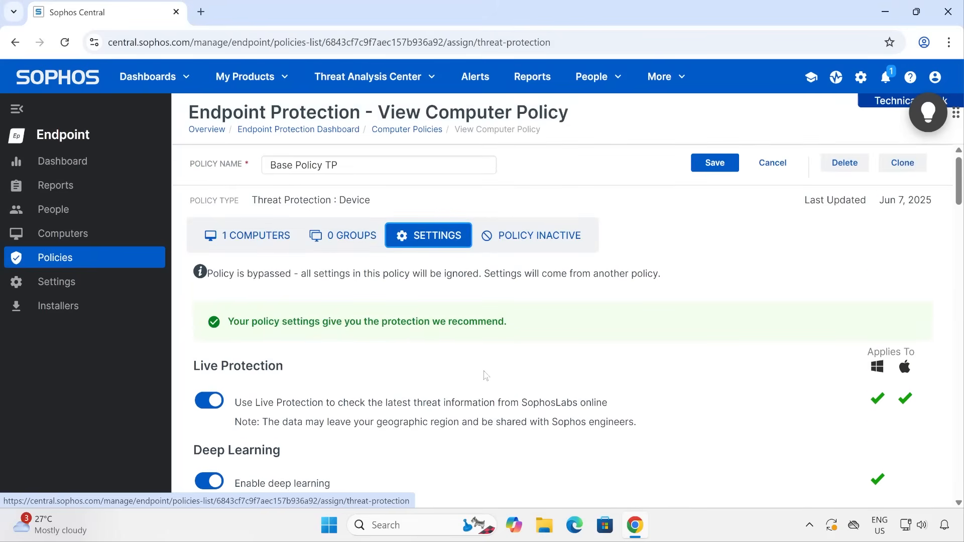
Step: Examine the Live Protection, Deep Learning and local-file and network-share Real-time Scanning settings of Base Policy TP
{"action": "scroll", "coordinate": [547, 316], "scroll_direction": "down", "scroll_amount": 1}
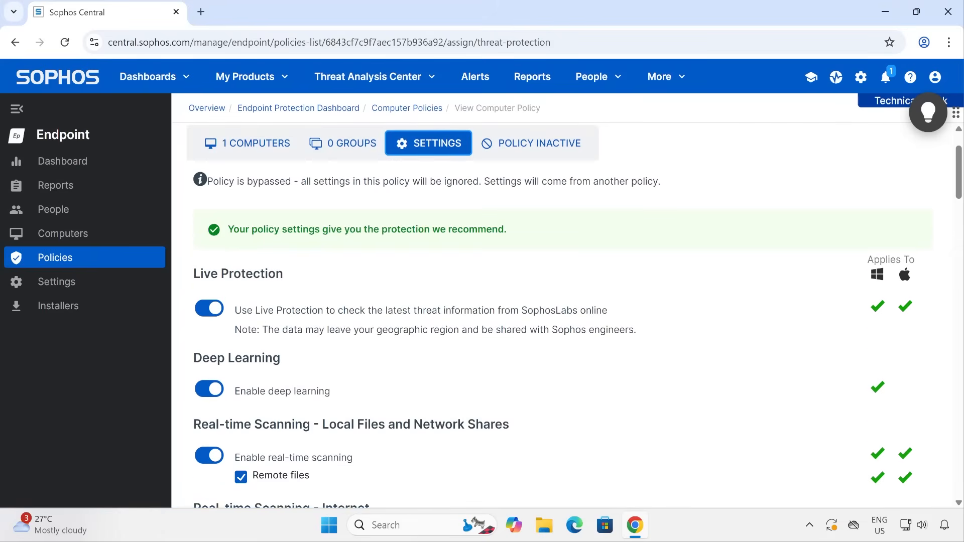
{"action": "left_click_drag", "start_coordinate": [194, 274], "coordinate": [311, 274]}
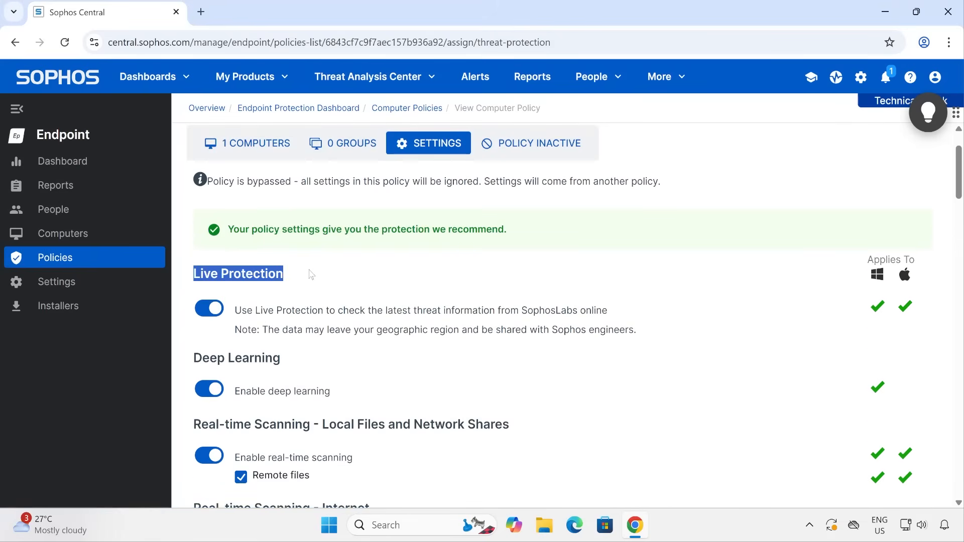
{"action": "left_click", "coordinate": [310, 274]}
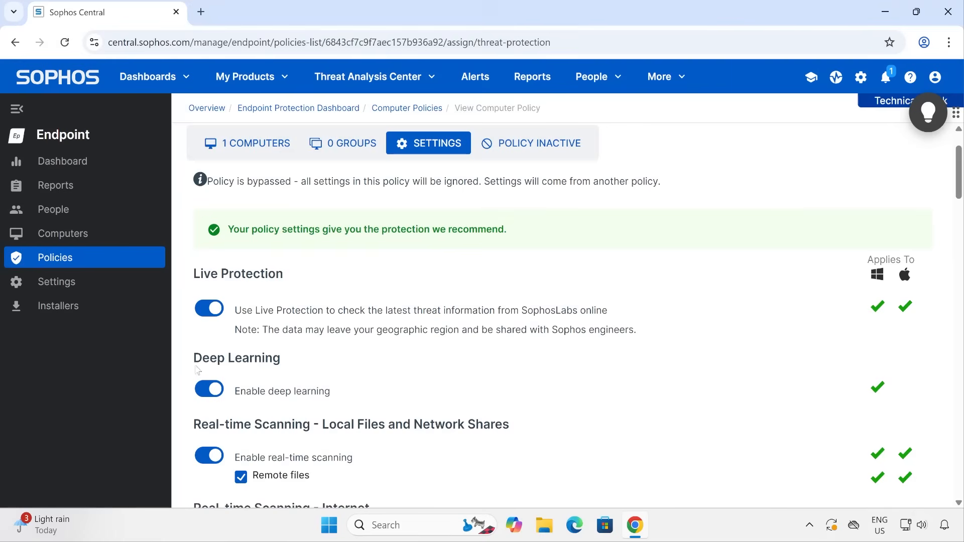
{"action": "left_click_drag", "start_coordinate": [195, 361], "coordinate": [308, 354]}
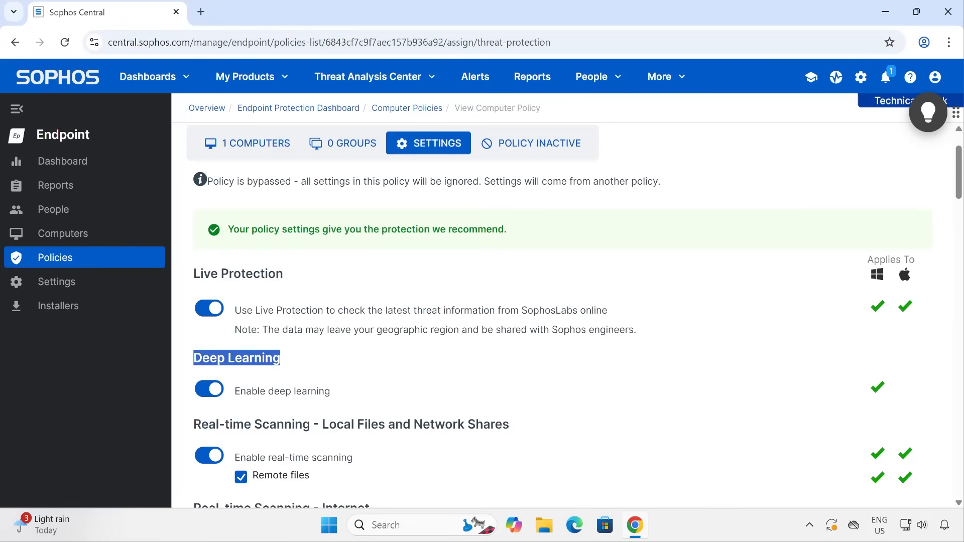
{"action": "left_click", "coordinate": [358, 361]}
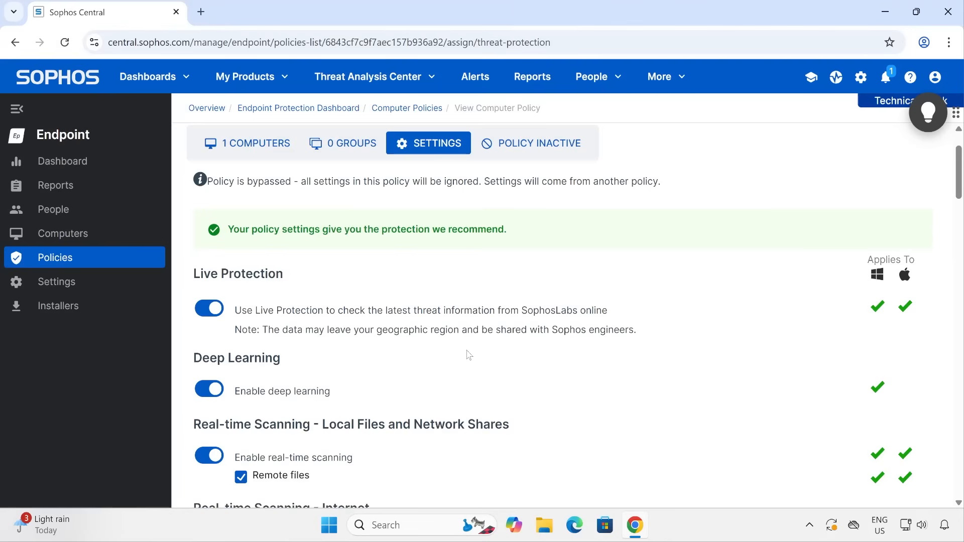
{"action": "scroll", "coordinate": [221, 360], "scroll_direction": "down", "scroll_amount": 2}
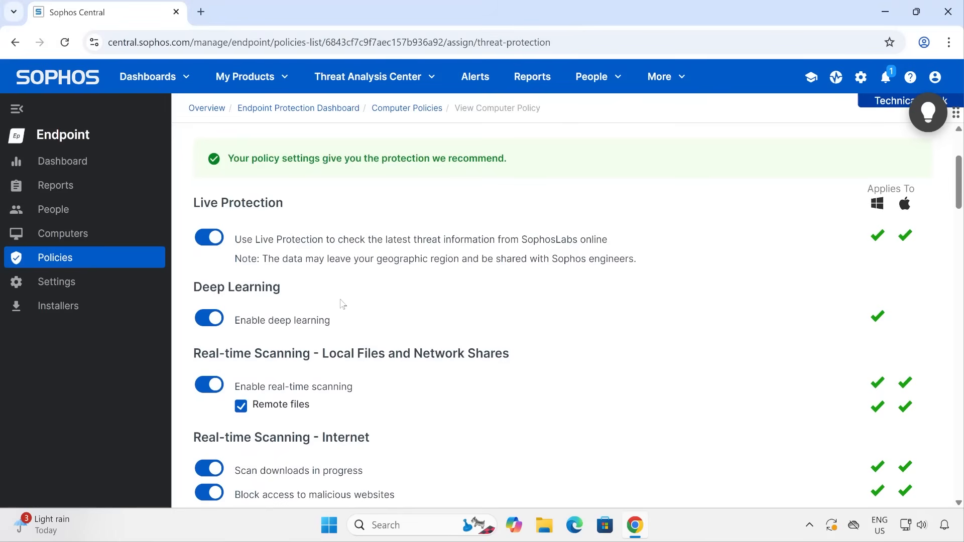
{"action": "scroll", "coordinate": [341, 303], "scroll_direction": "down", "scroll_amount": 1}
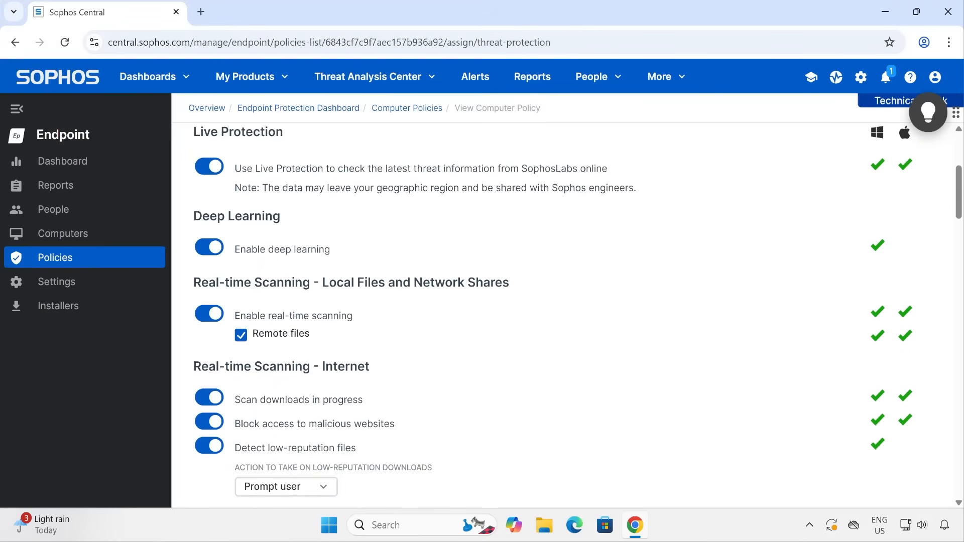
{"action": "left_click_drag", "start_coordinate": [194, 282], "coordinate": [511, 284]}
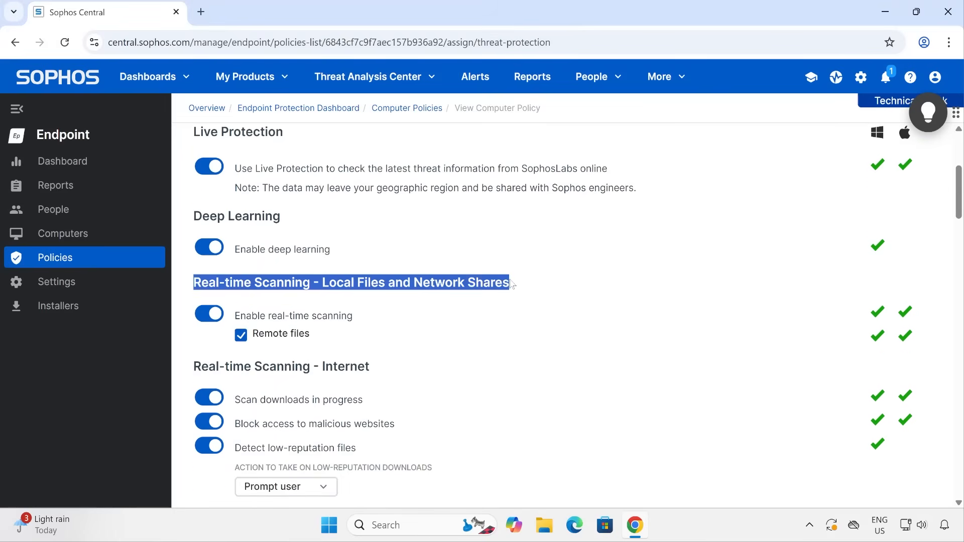
{"action": "left_click", "coordinate": [511, 284]}
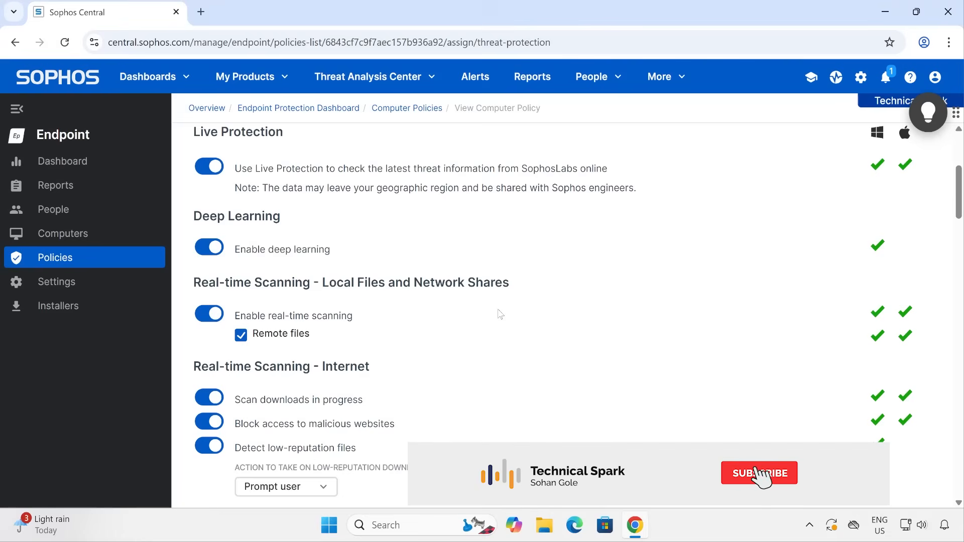
Step: Check the options for low-reputation downloads and reputation level under Real-time Scanning - Internet, keeping Prompt user and Recommended
{"action": "scroll", "coordinate": [500, 314], "scroll_direction": "down", "scroll_amount": 4}
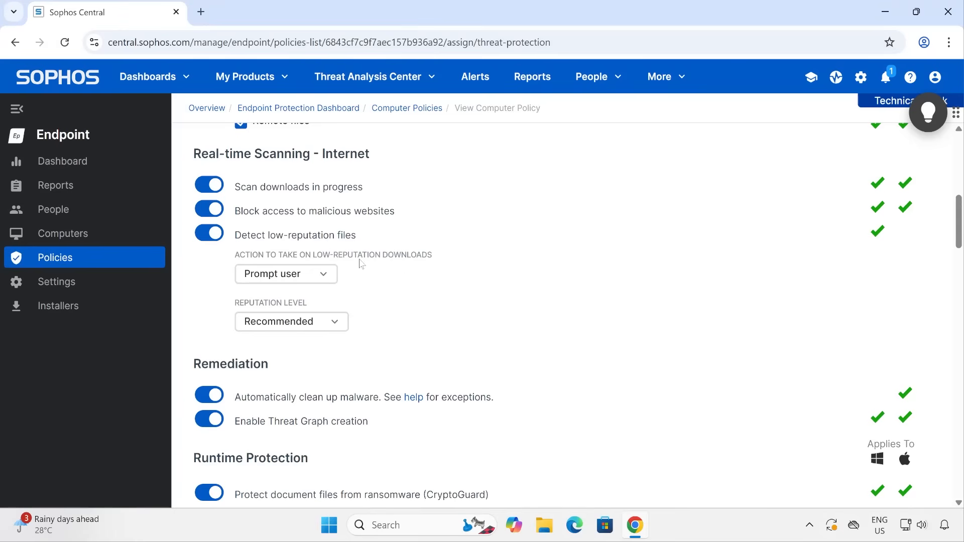
{"action": "left_click", "coordinate": [315, 286]}
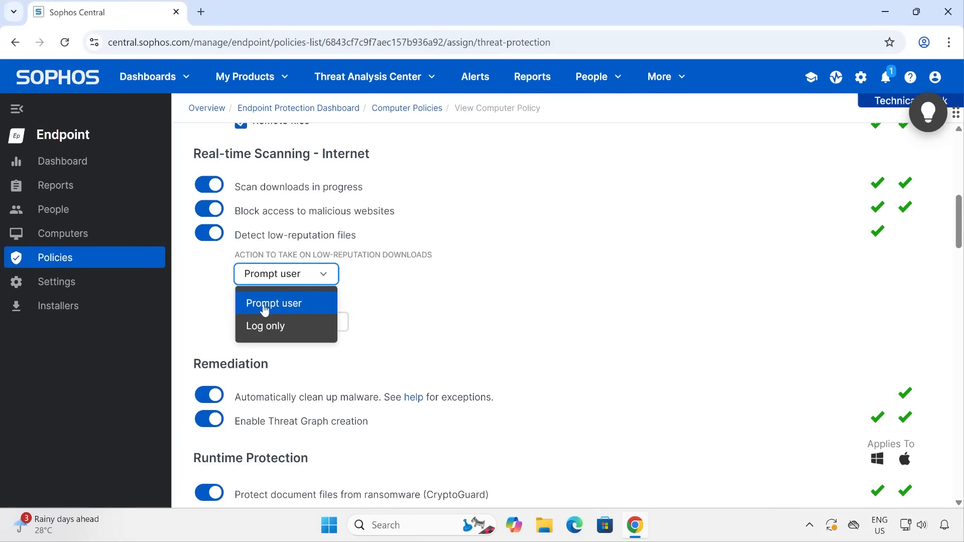
{"action": "left_click", "coordinate": [350, 263]}
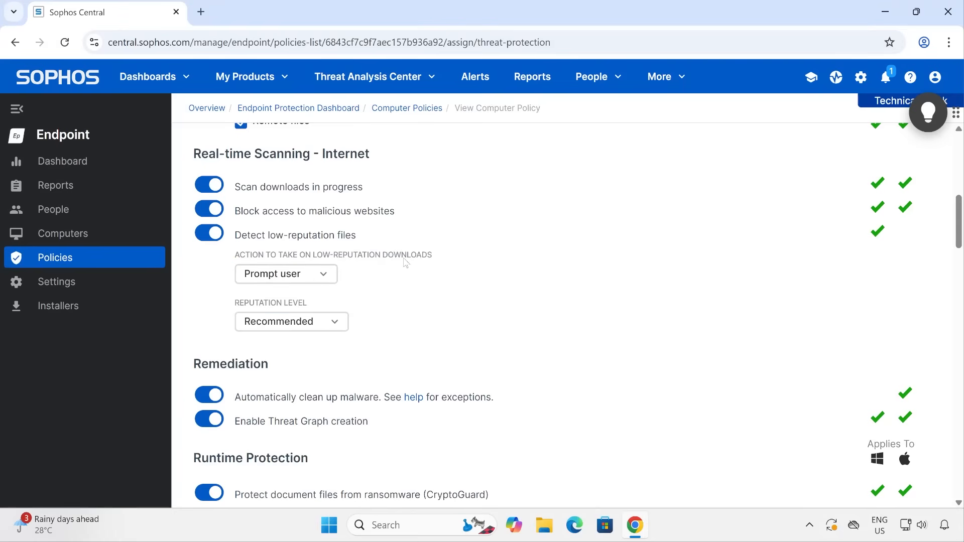
{"action": "left_click", "coordinate": [274, 280]}
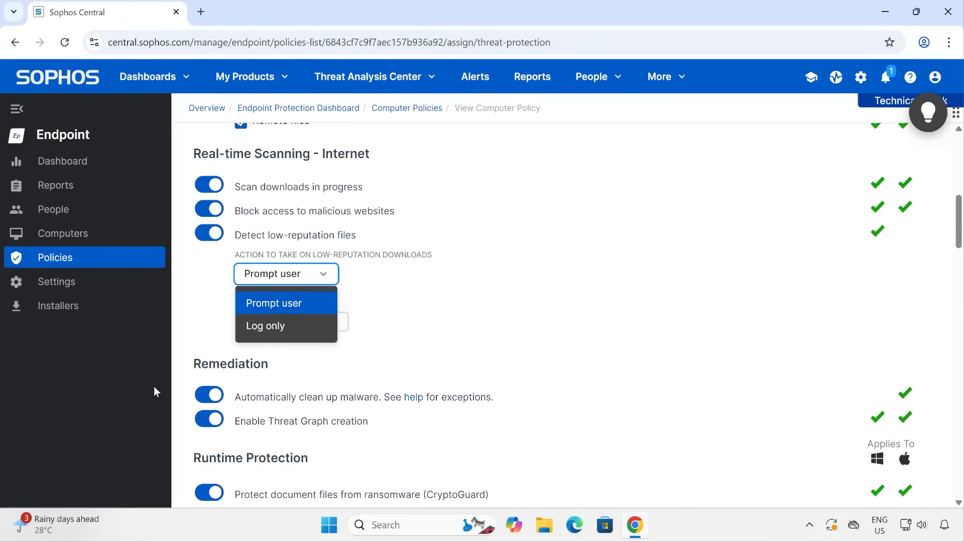
{"action": "left_click", "coordinate": [296, 304]}
{"action": "left_click", "coordinate": [314, 324]}
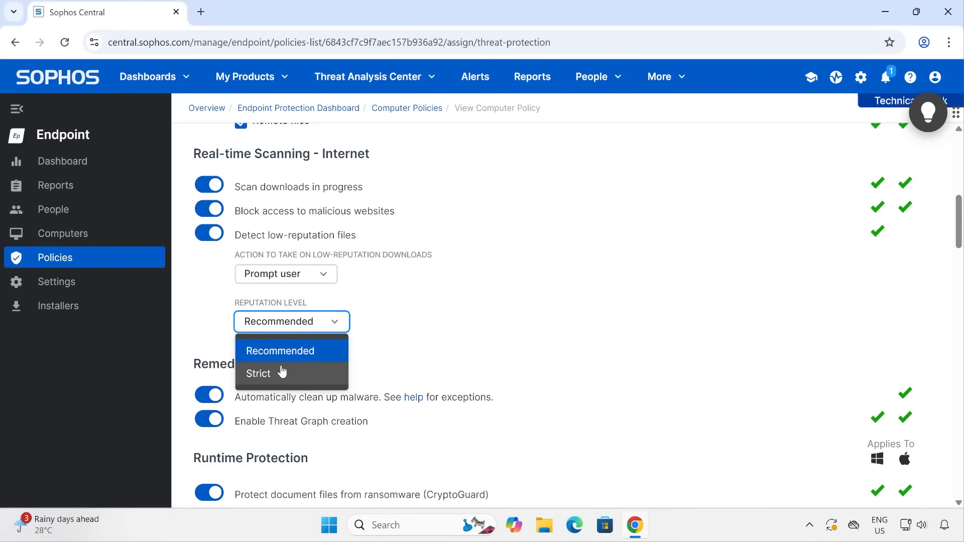
{"action": "left_click", "coordinate": [313, 353]}
Step: Review the Remediation settings and the available actions on ransomware detection under Runtime Protection, leaving them as they are
{"action": "scroll", "coordinate": [281, 302], "scroll_direction": "down", "scroll_amount": 4}
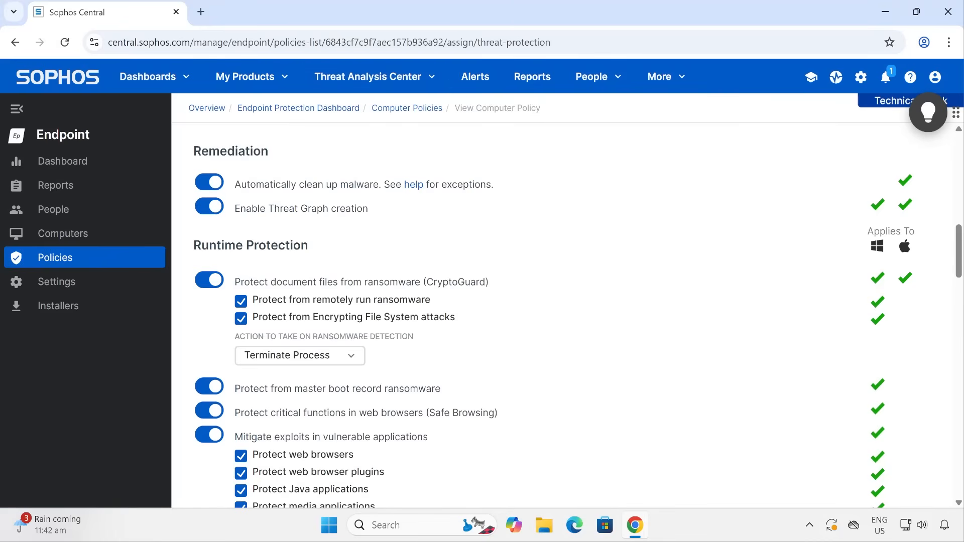
{"action": "scroll", "coordinate": [471, 273], "scroll_direction": "down", "scroll_amount": 1}
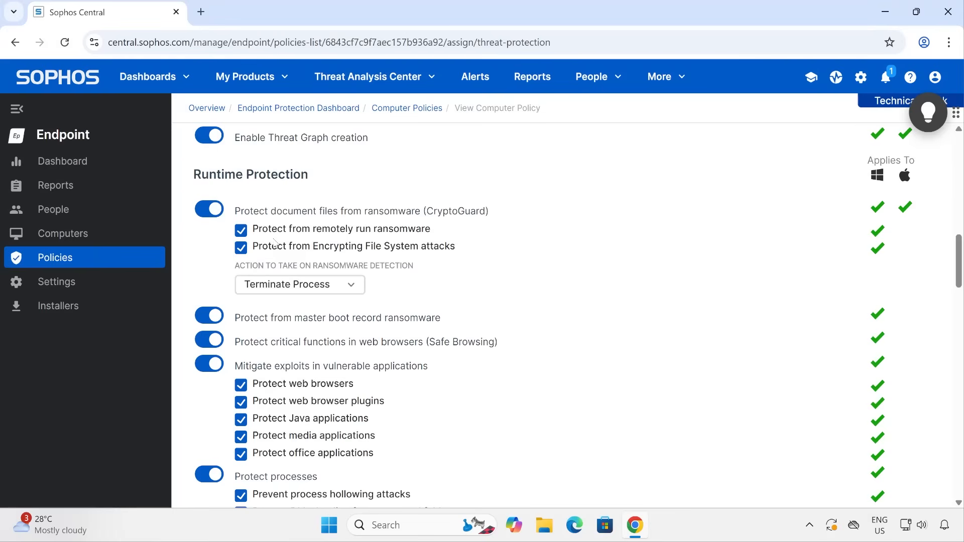
{"action": "left_click", "coordinate": [351, 286]}
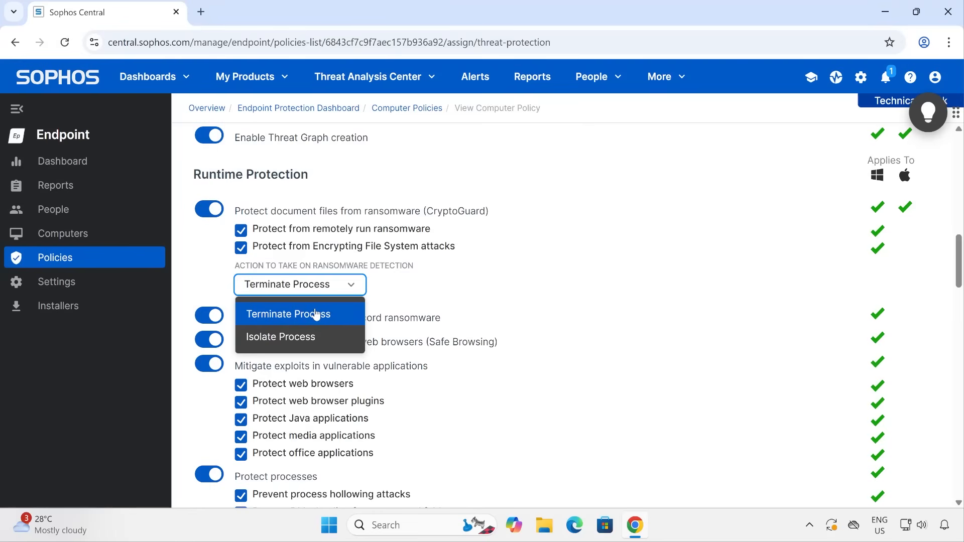
{"action": "left_click", "coordinate": [145, 411]}
Step: Examine the remaining Runtime Protection settings, from exploit mitigation and process protection through network traffic and AMSI Protection
{"action": "scroll", "coordinate": [311, 284], "scroll_direction": "down", "scroll_amount": 1}
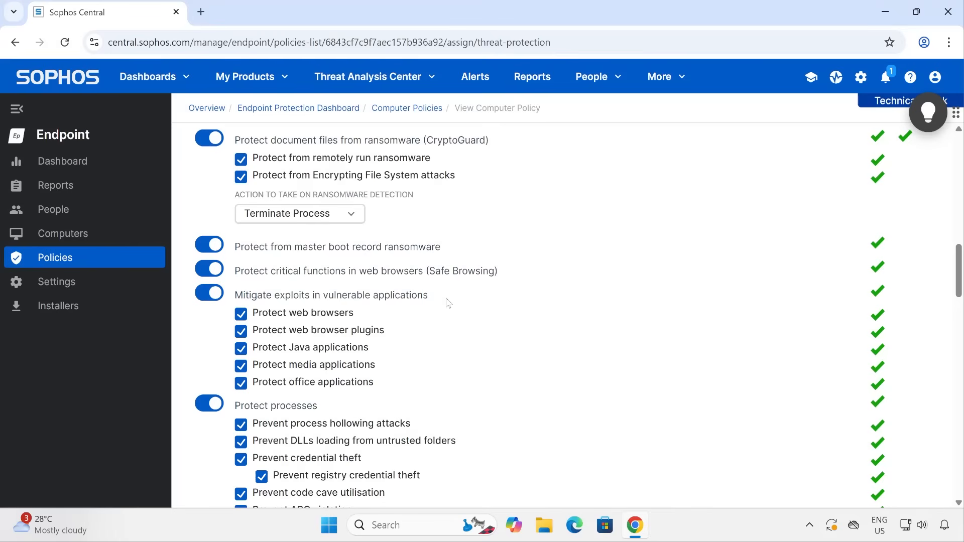
{"action": "scroll", "coordinate": [448, 301], "scroll_direction": "down", "scroll_amount": 1}
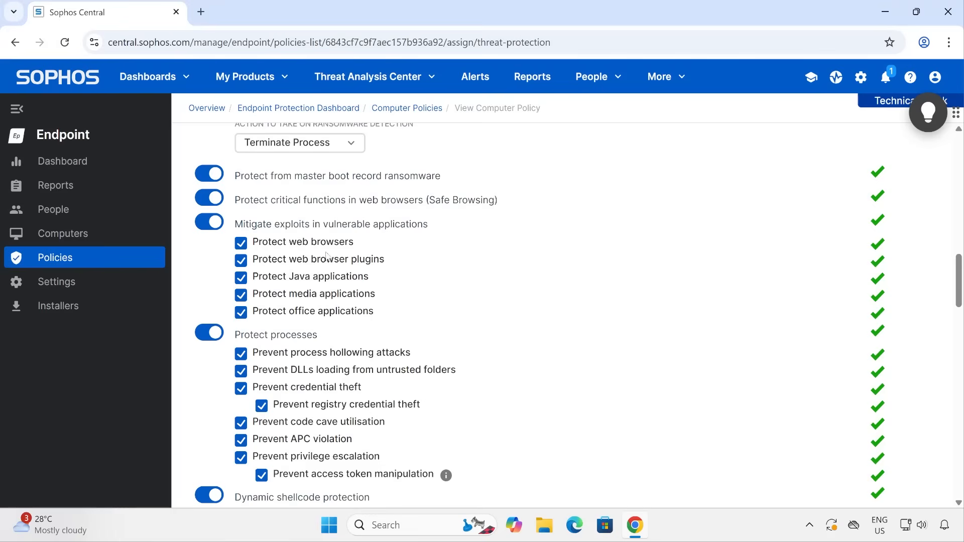
{"action": "scroll", "coordinate": [329, 257], "scroll_direction": "down", "scroll_amount": 3}
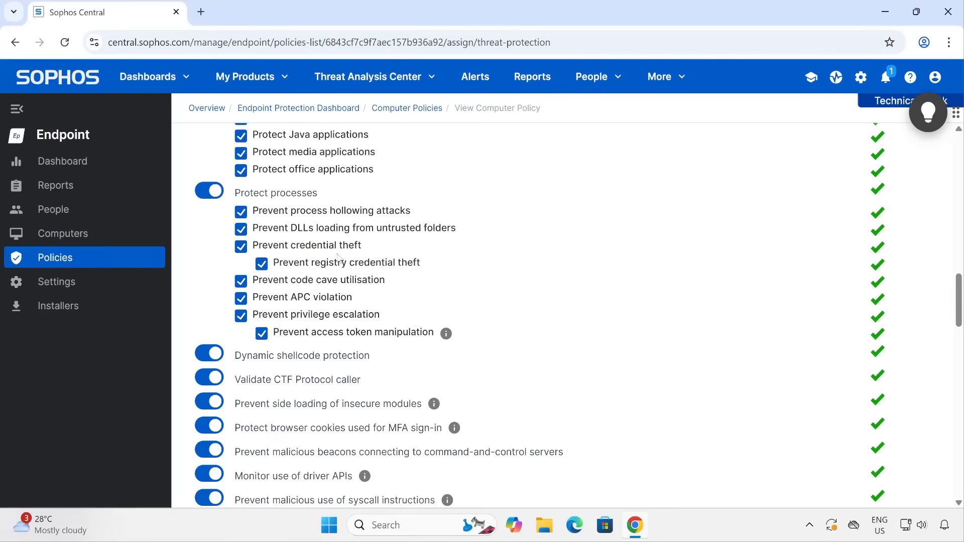
{"action": "scroll", "coordinate": [338, 258], "scroll_direction": "down", "scroll_amount": 3}
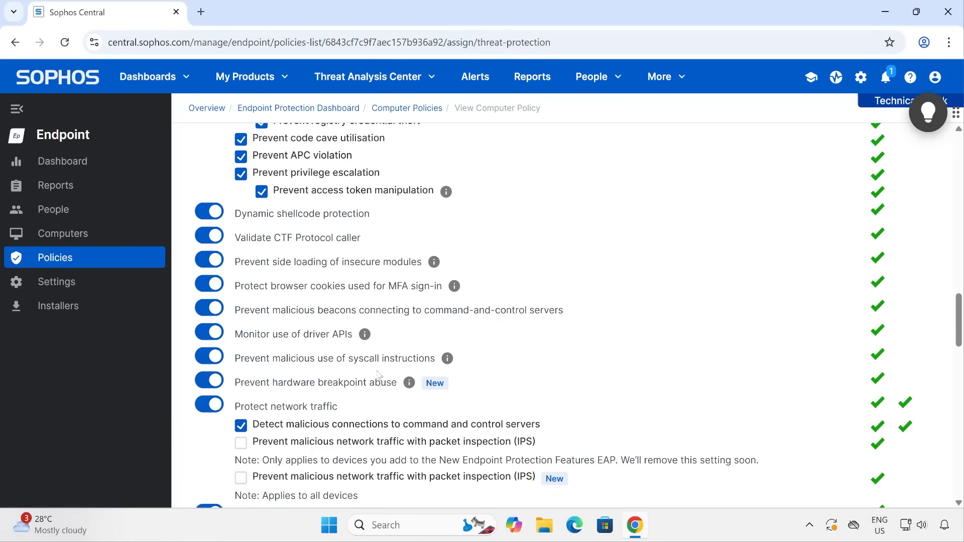
{"action": "left_click_drag", "start_coordinate": [249, 335], "coordinate": [348, 335]}
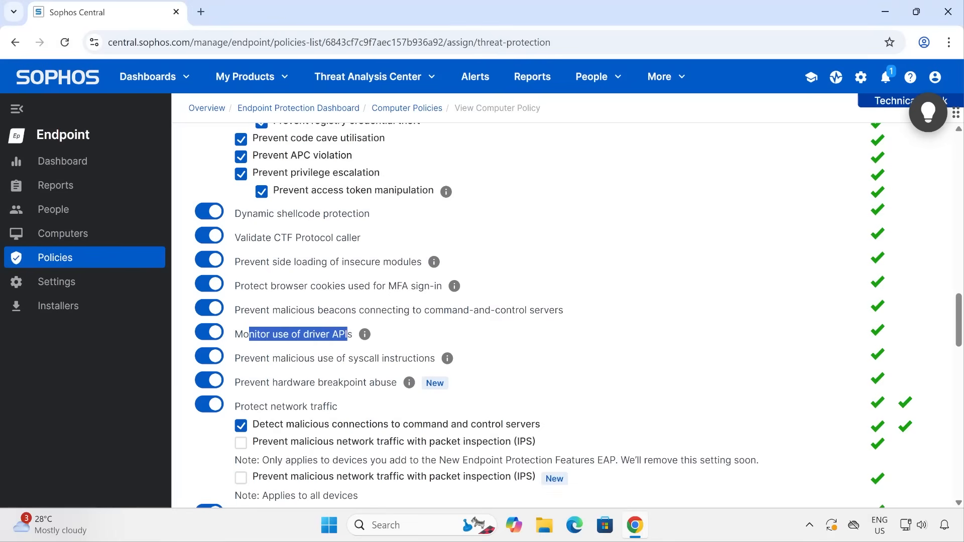
{"action": "scroll", "coordinate": [478, 203], "scroll_direction": "down", "scroll_amount": 4}
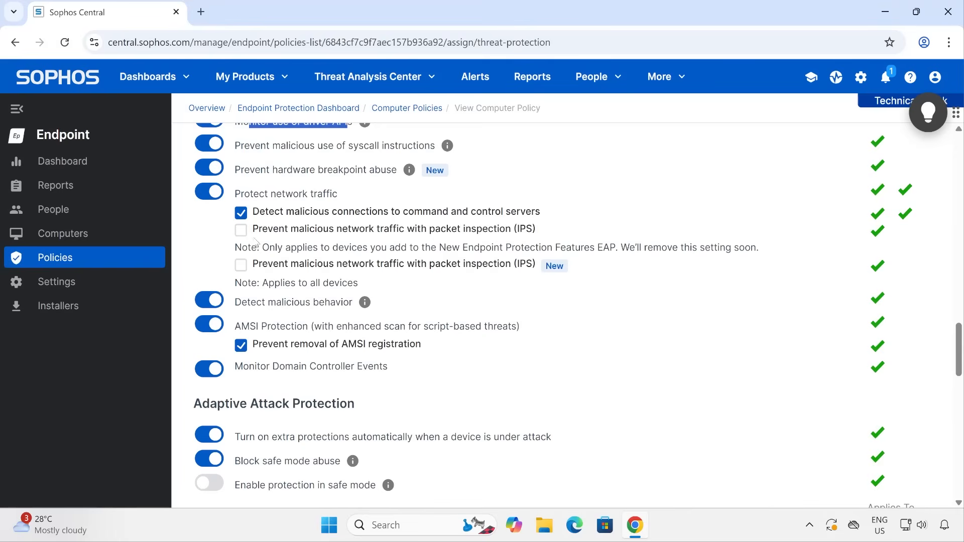
{"action": "scroll", "coordinate": [322, 336], "scroll_direction": "down", "scroll_amount": 3}
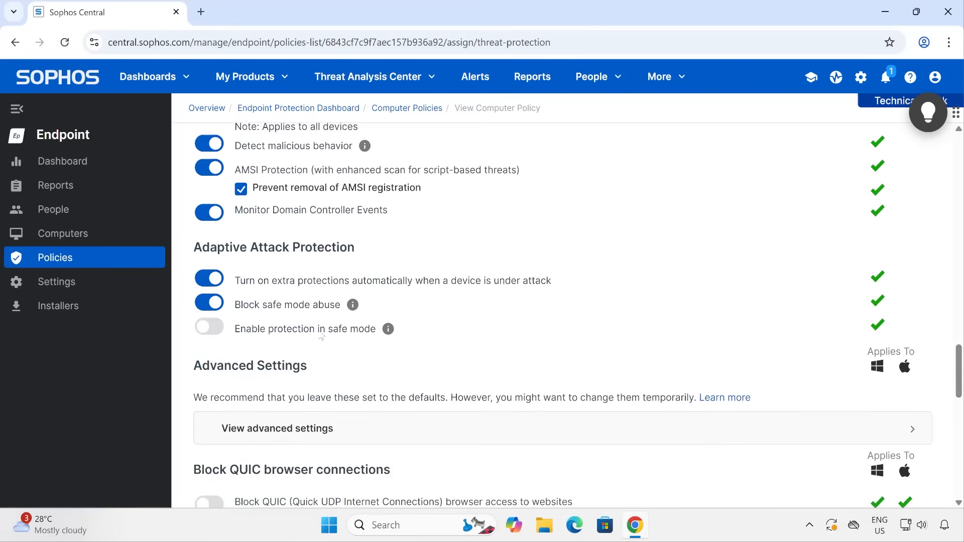
Step: Try enabling protection in safe mode under Adaptive Attack Protection, then switch it off again
{"action": "scroll", "coordinate": [322, 336], "scroll_direction": "down", "scroll_amount": 1}
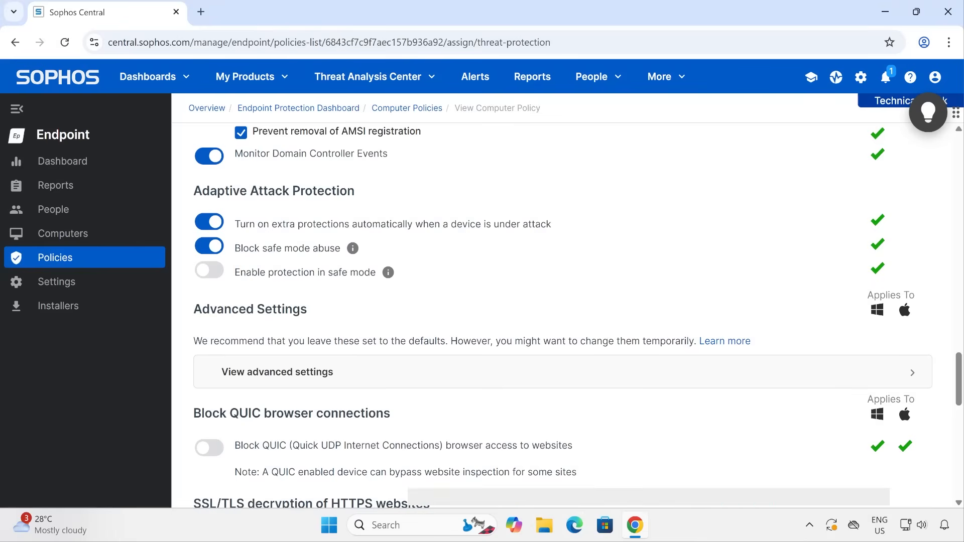
{"action": "left_click", "coordinate": [215, 271]}
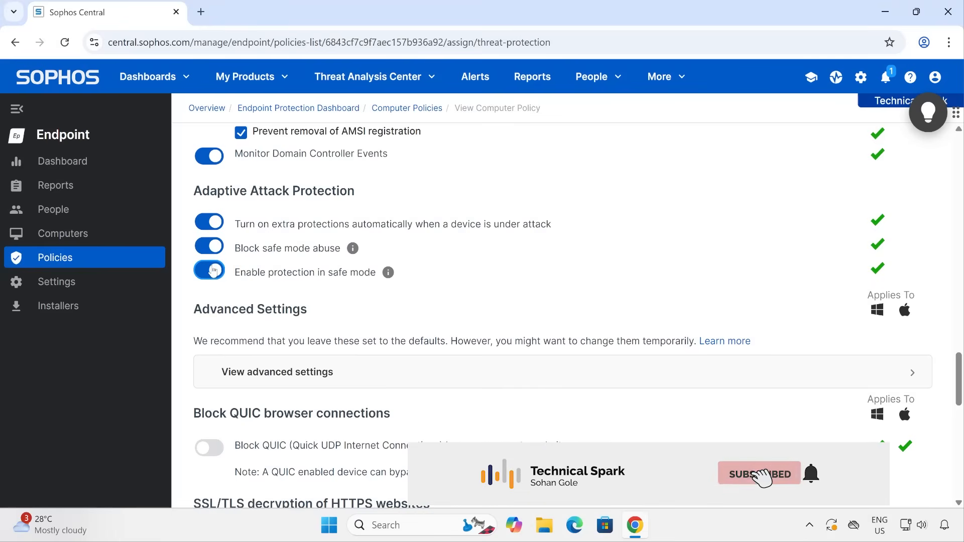
{"action": "left_click", "coordinate": [215, 271]}
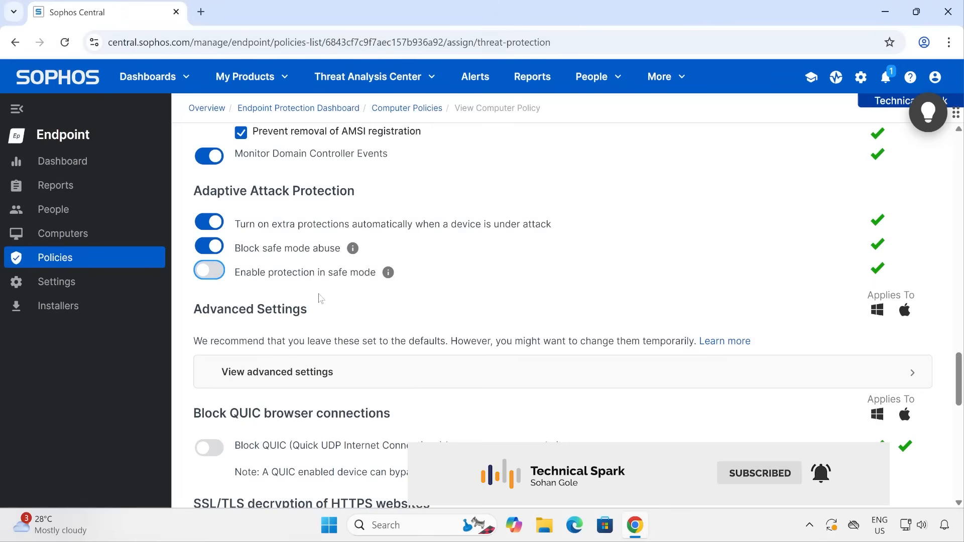
Step: Expand the advanced settings of the policy to review their options, and collapse them again
{"action": "scroll", "coordinate": [321, 298], "scroll_direction": "down", "scroll_amount": 2}
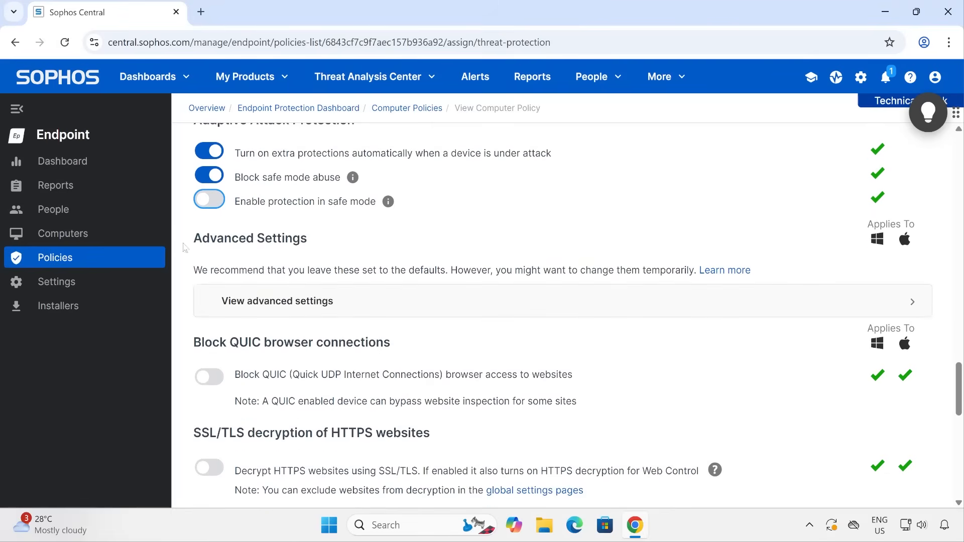
{"action": "left_click", "coordinate": [906, 307]}
{"action": "scroll", "coordinate": [429, 371], "scroll_direction": "down", "scroll_amount": 3}
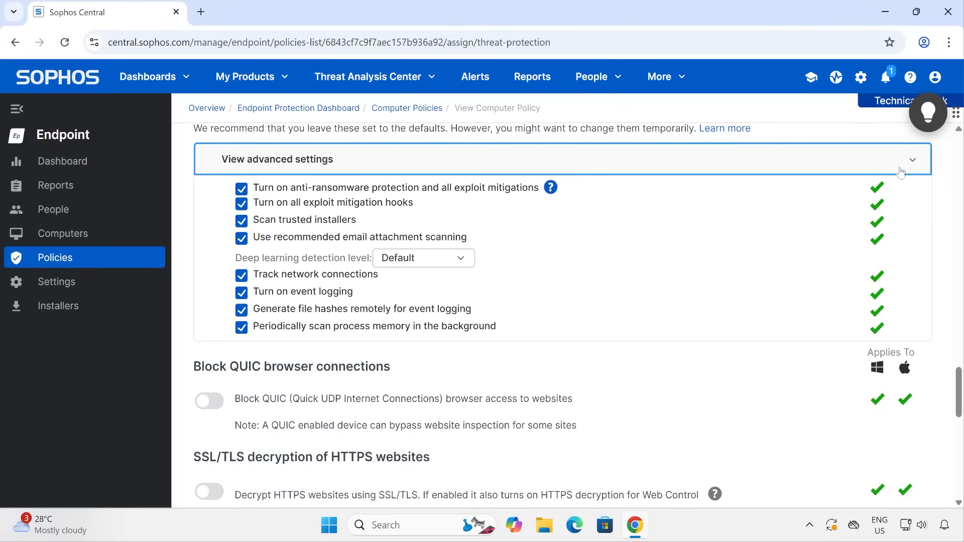
{"action": "left_click", "coordinate": [912, 159]}
Step: Allow computers to isolate themselves on red health and enable the scheduled scan
{"action": "scroll", "coordinate": [476, 283], "scroll_direction": "down", "scroll_amount": 2}
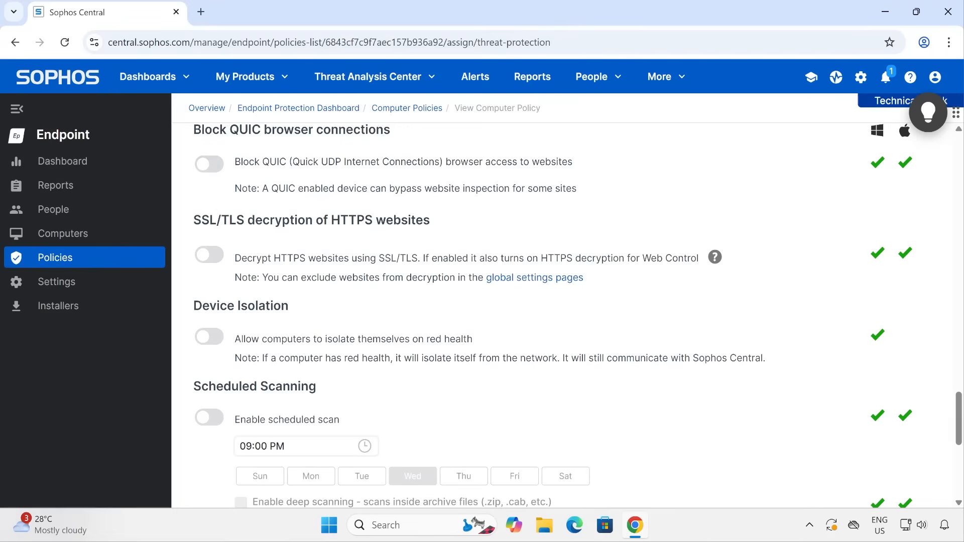
{"action": "scroll", "coordinate": [375, 251], "scroll_direction": "down", "scroll_amount": 2}
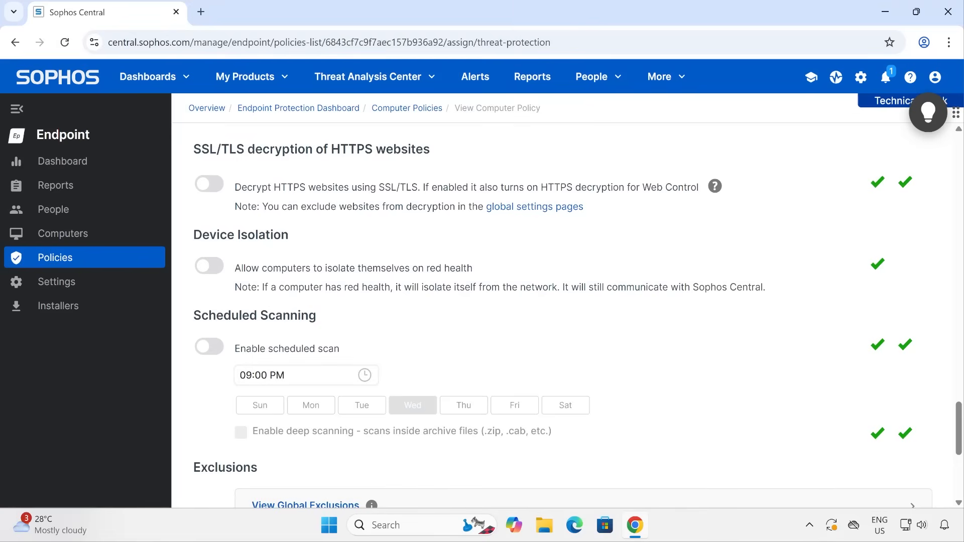
{"action": "scroll", "coordinate": [337, 204], "scroll_direction": "down", "scroll_amount": 1}
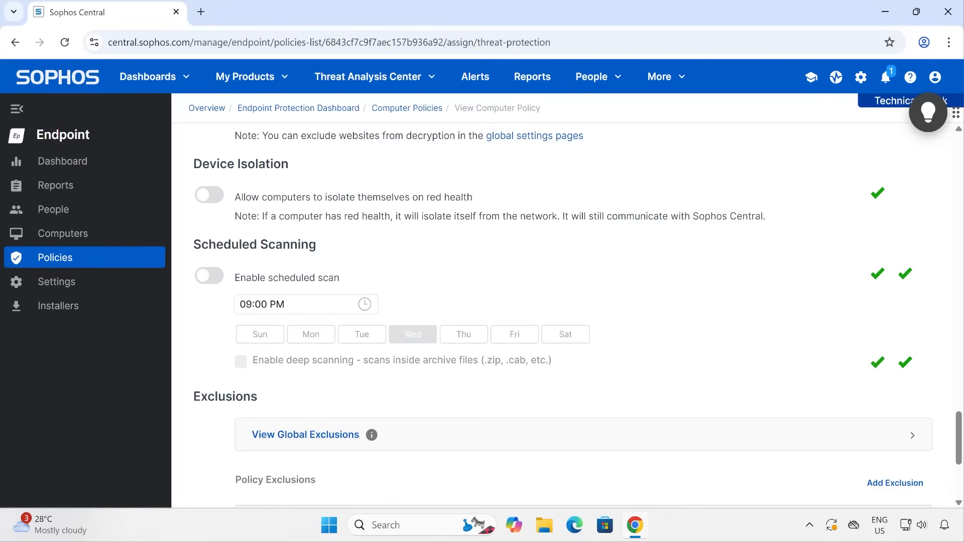
{"action": "left_click", "coordinate": [219, 202]}
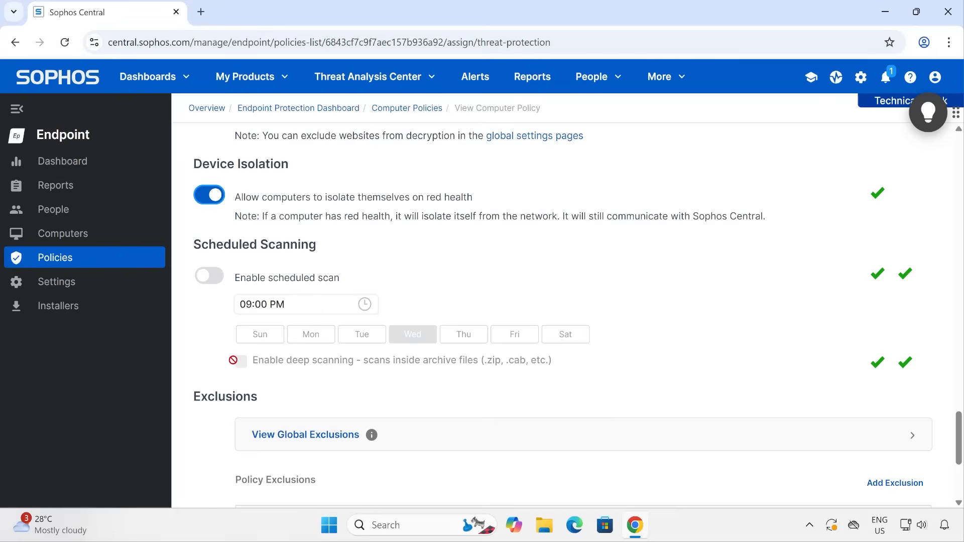
{"action": "left_click", "coordinate": [199, 280]}
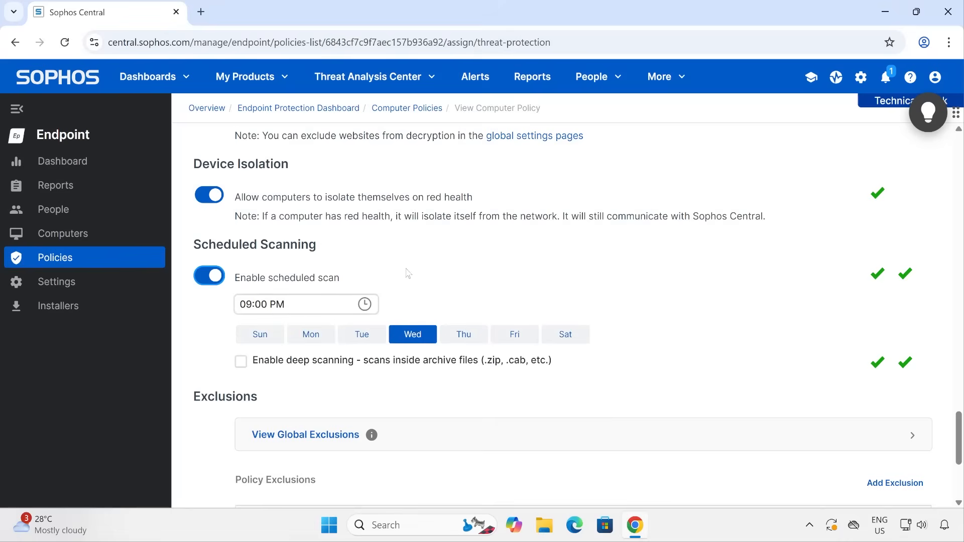
{"action": "scroll", "coordinate": [407, 274], "scroll_direction": "down", "scroll_amount": 1}
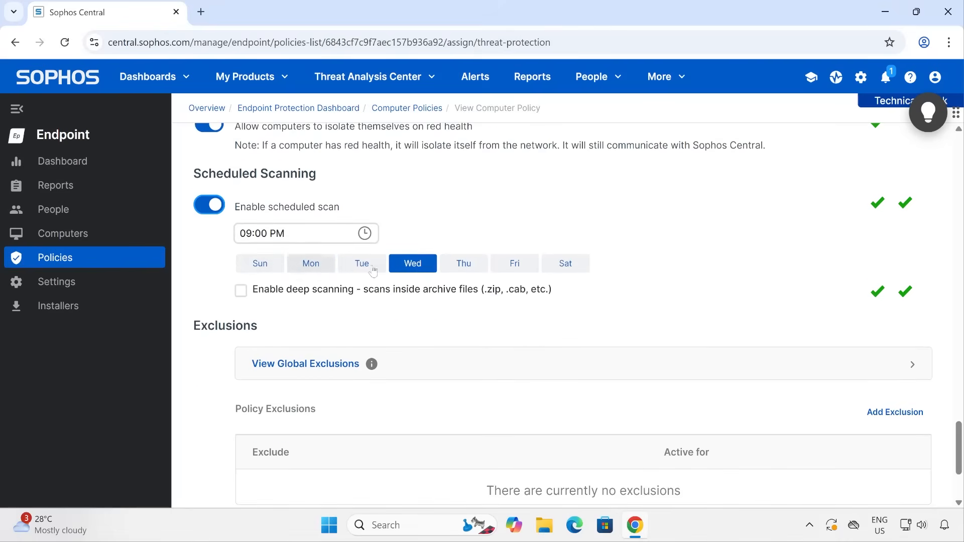
Step: Set the scheduled scan to run on Saturday only
{"action": "left_click", "coordinate": [537, 267]}
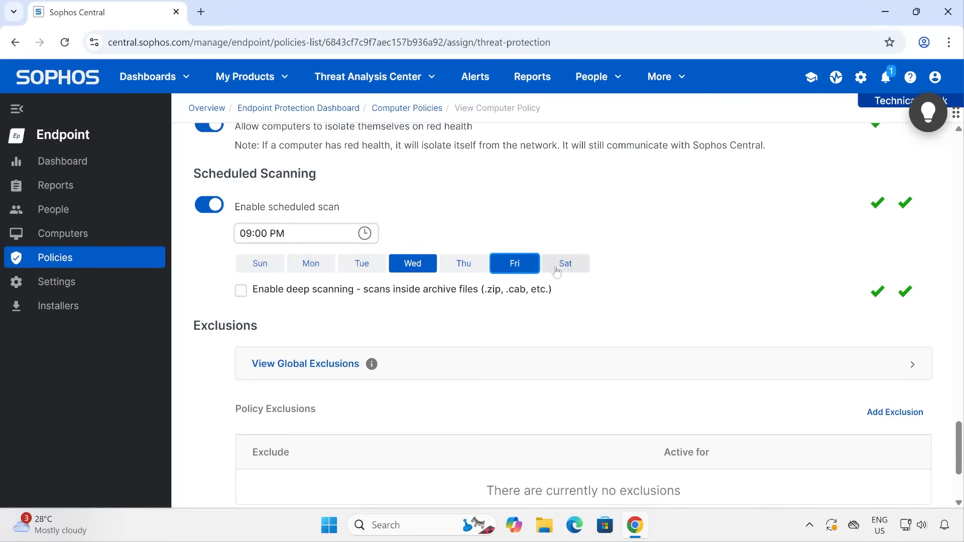
{"action": "left_click", "coordinate": [551, 273]}
{"action": "left_click", "coordinate": [520, 269]}
{"action": "left_click", "coordinate": [405, 269]}
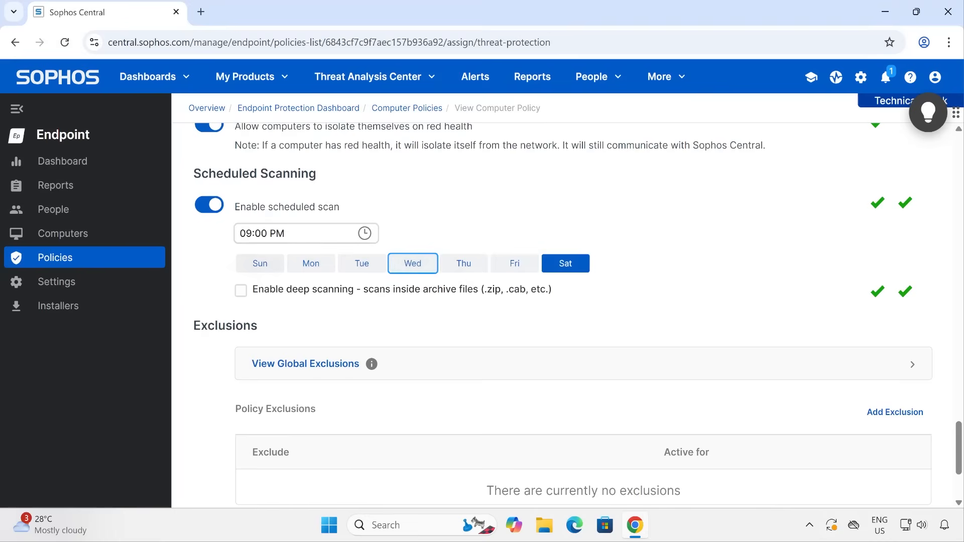
Step: Set the scheduled scan time to 11:30 AM and enable deep scanning inside archive files
{"action": "left_click", "coordinate": [316, 234]}
{"action": "left_click", "coordinate": [281, 276]}
{"action": "left_click", "coordinate": [282, 276]}
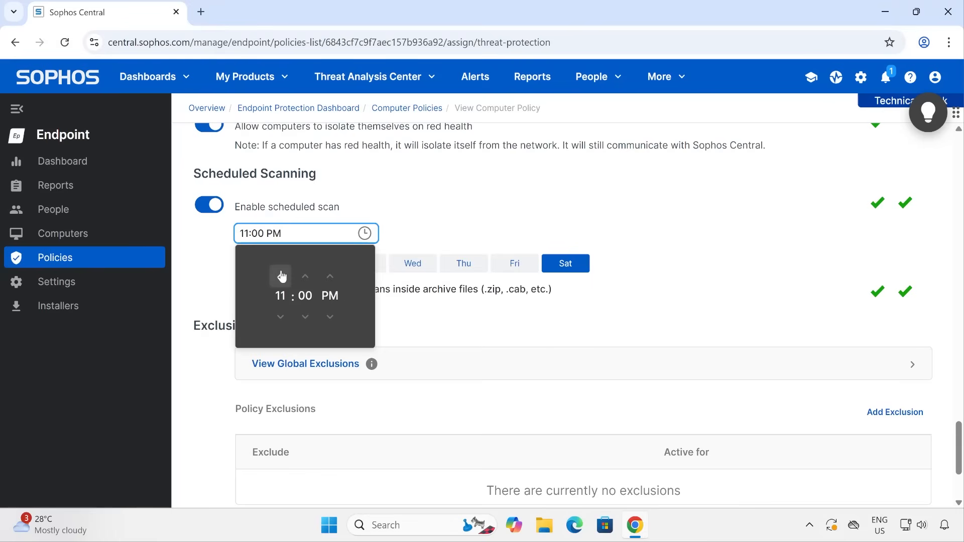
{"action": "left_click", "coordinate": [308, 280]}
{"action": "left_click", "coordinate": [307, 280]}
{"action": "left_click", "coordinate": [302, 321]}
{"action": "left_click", "coordinate": [329, 281]}
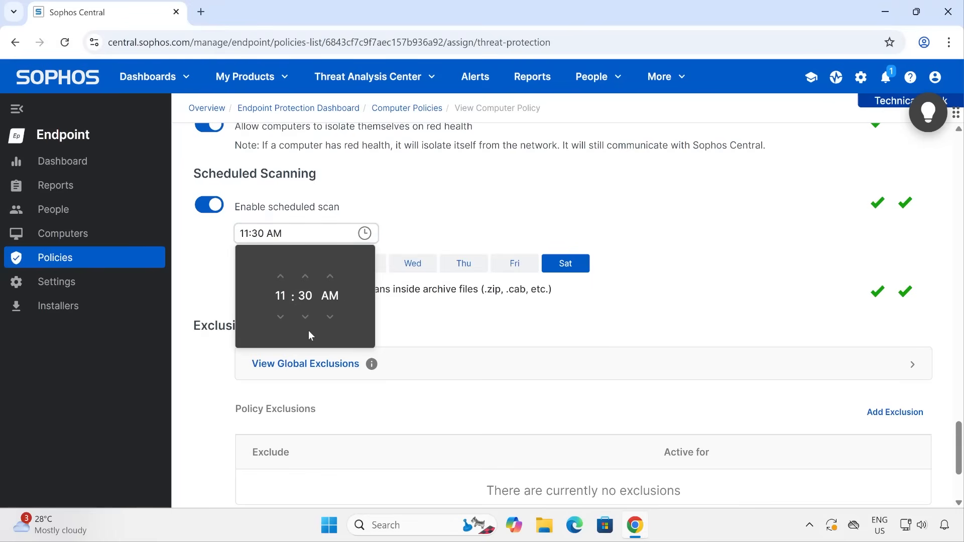
{"action": "left_click", "coordinate": [700, 244]}
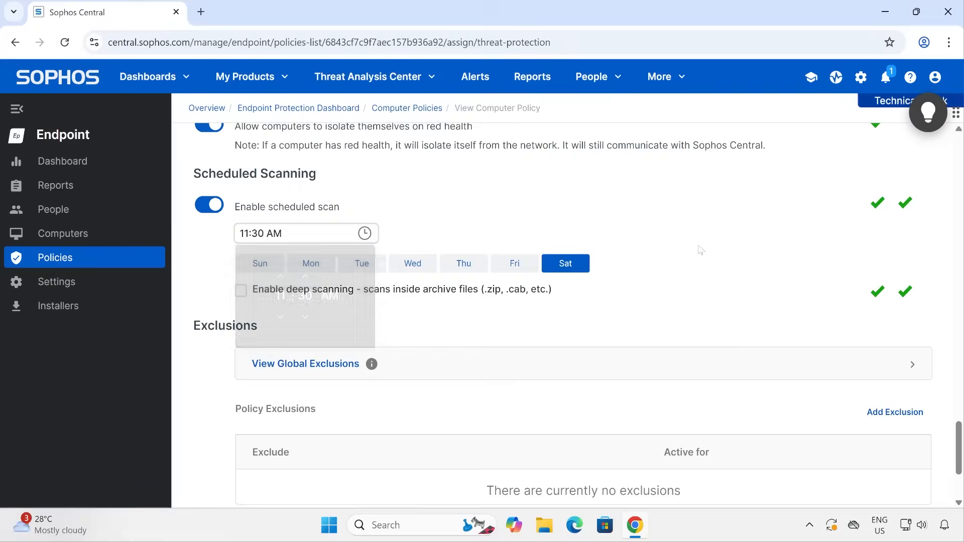
{"action": "left_click", "coordinate": [241, 293]}
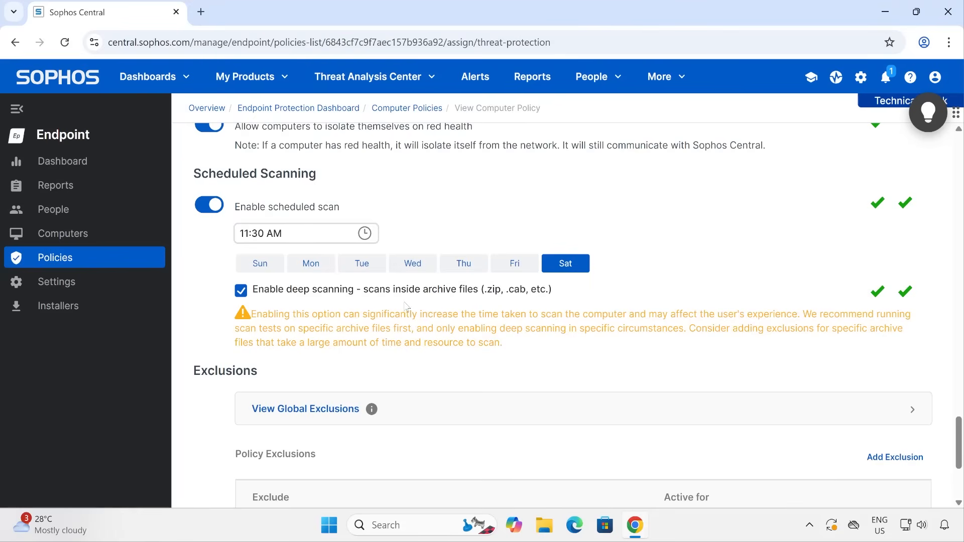
Step: Review the exclusion types and active-for options offered for a new policy exclusion, and close the dialog without adding one
{"action": "scroll", "coordinate": [407, 306], "scroll_direction": "down", "scroll_amount": 3}
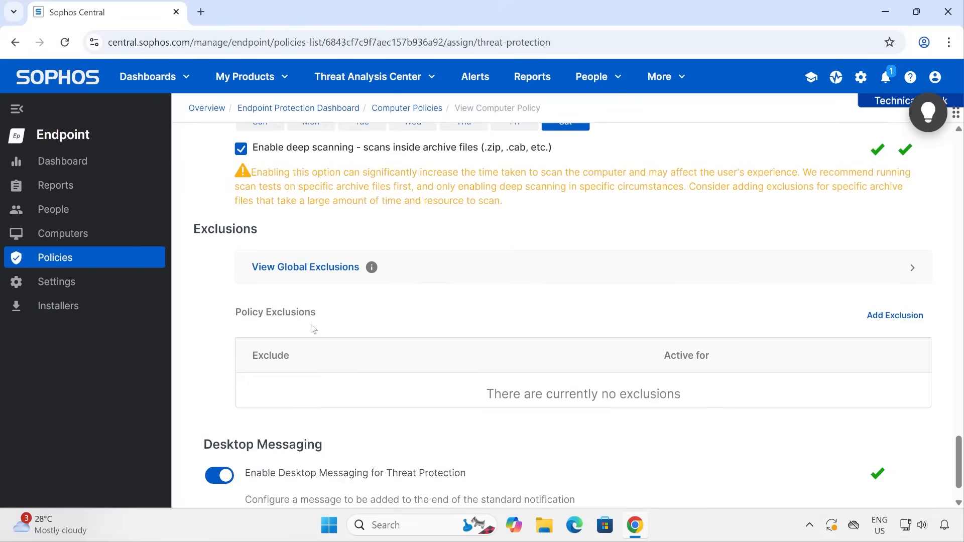
{"action": "scroll", "coordinate": [380, 380], "scroll_direction": "down", "scroll_amount": 1}
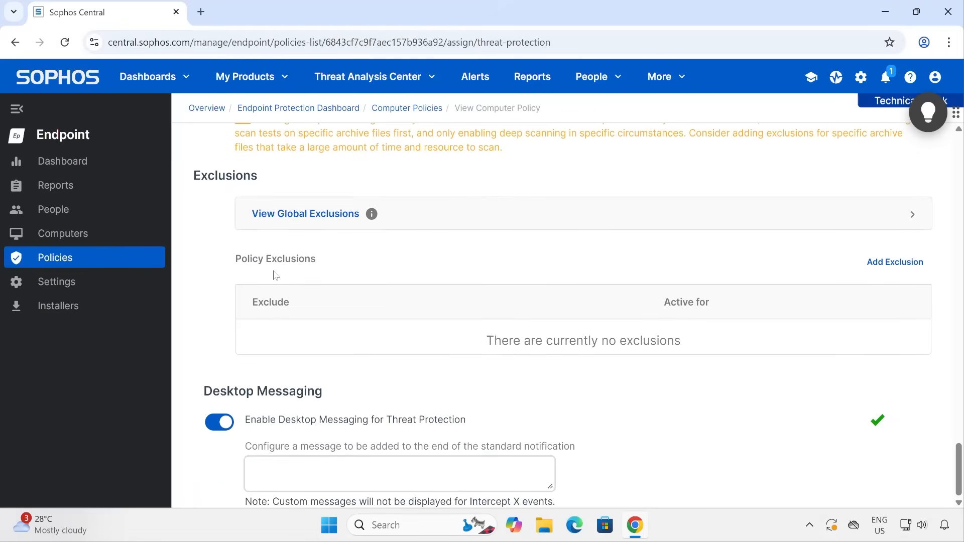
{"action": "left_click", "coordinate": [878, 271]}
{"action": "left_click", "coordinate": [336, 241]}
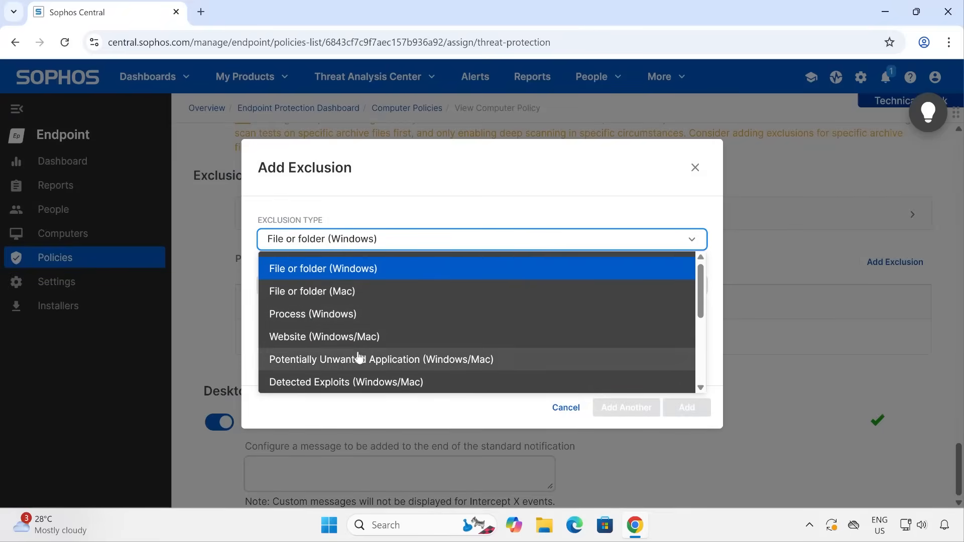
{"action": "scroll", "coordinate": [359, 356], "scroll_direction": "down", "scroll_amount": 5}
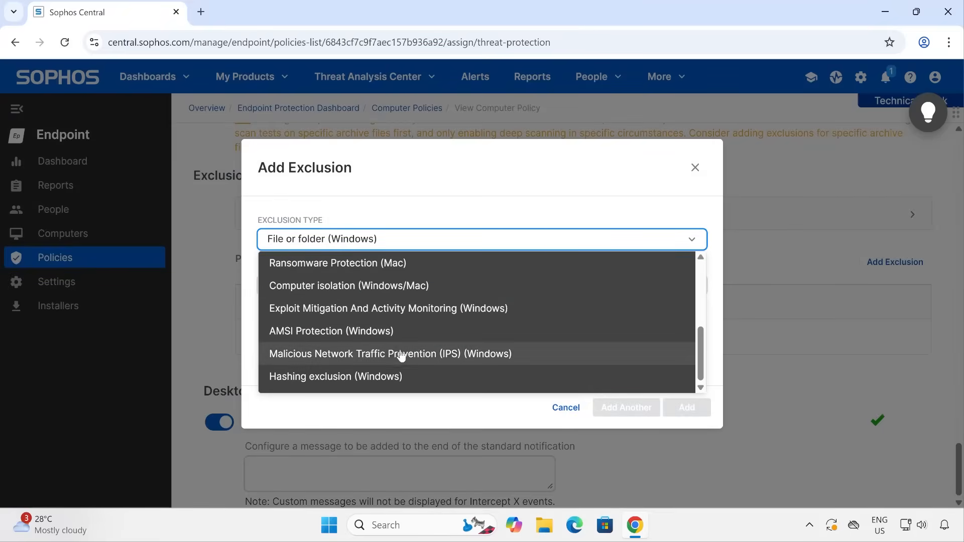
{"action": "left_click", "coordinate": [445, 188]}
{"action": "left_click", "coordinate": [386, 286]}
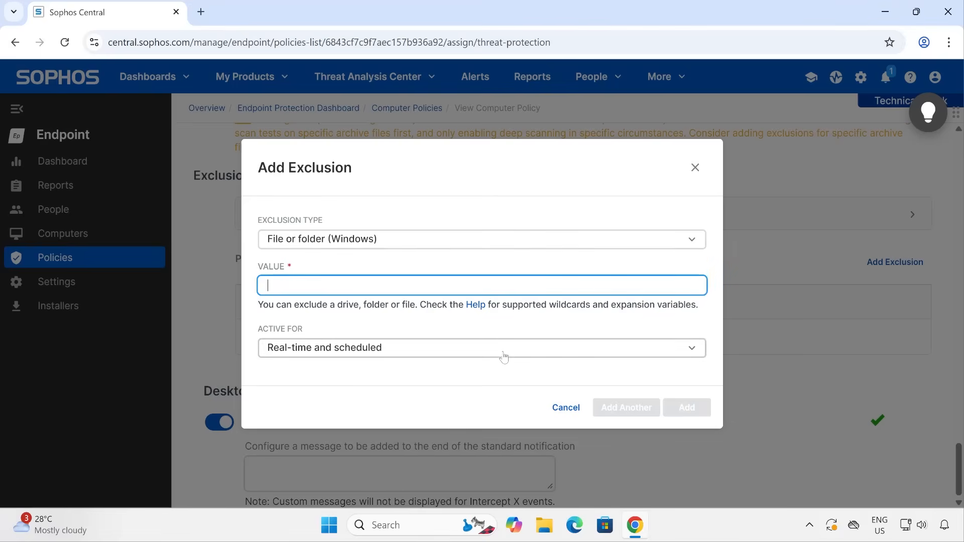
{"action": "left_click", "coordinate": [342, 347]}
{"action": "left_click", "coordinate": [342, 347]}
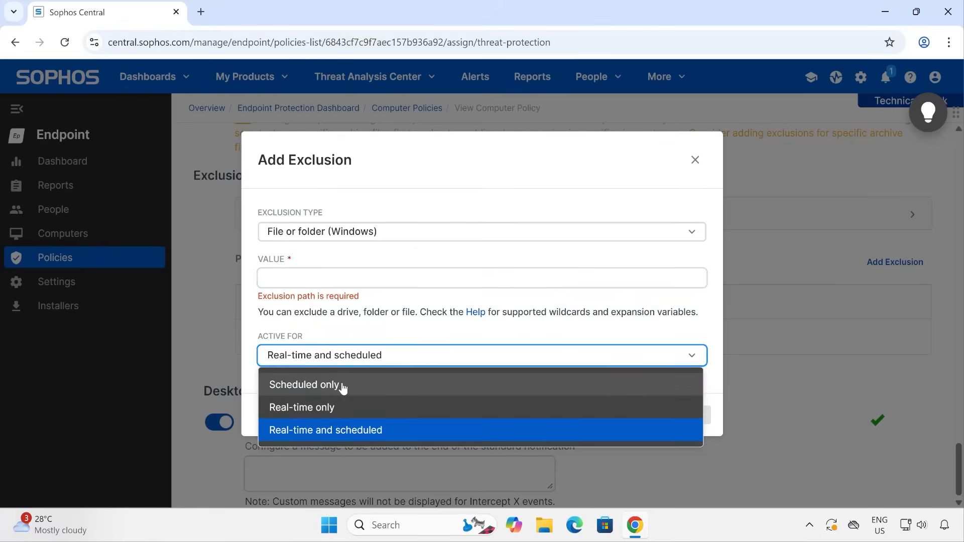
{"action": "left_click", "coordinate": [356, 434]}
{"action": "left_click", "coordinate": [695, 159]}
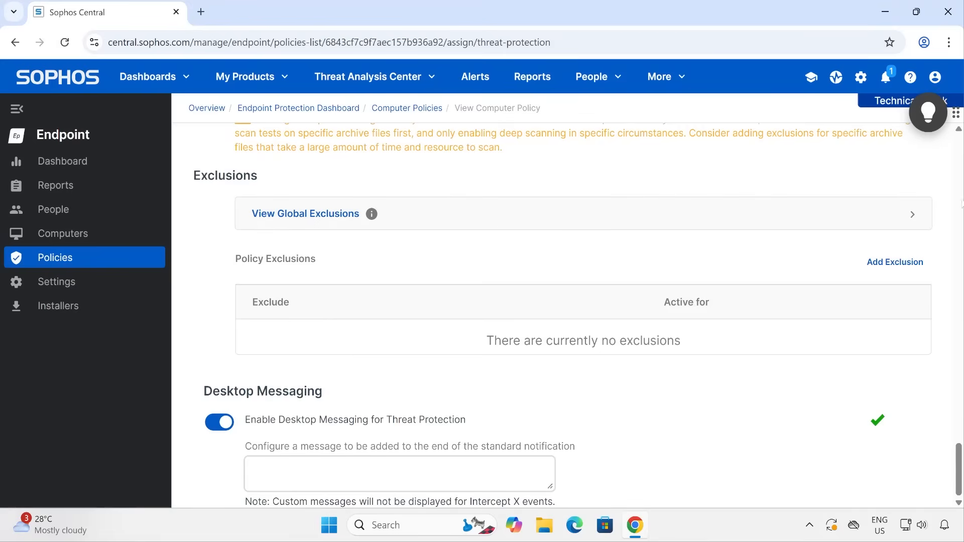
Step: Save the policy settings, then reopen Base Policy TP and make the policy active
{"action": "left_click_drag", "start_coordinate": [959, 468], "coordinate": [959, 175]}
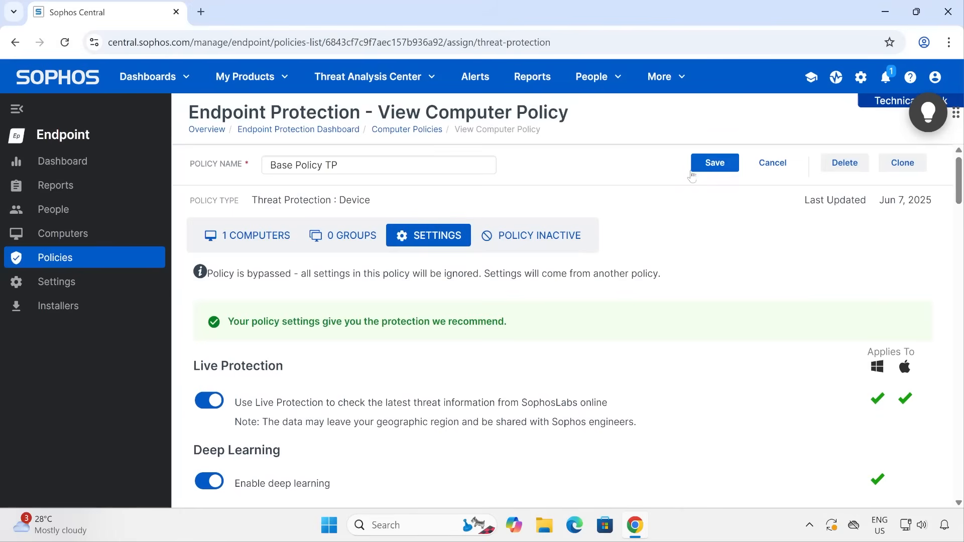
{"action": "left_click", "coordinate": [715, 163]}
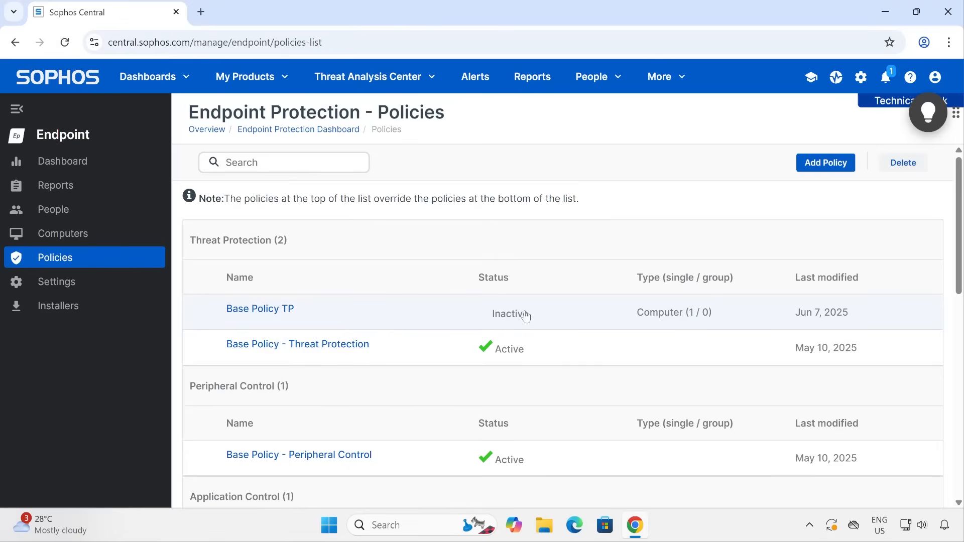
{"action": "left_click", "coordinate": [260, 311]}
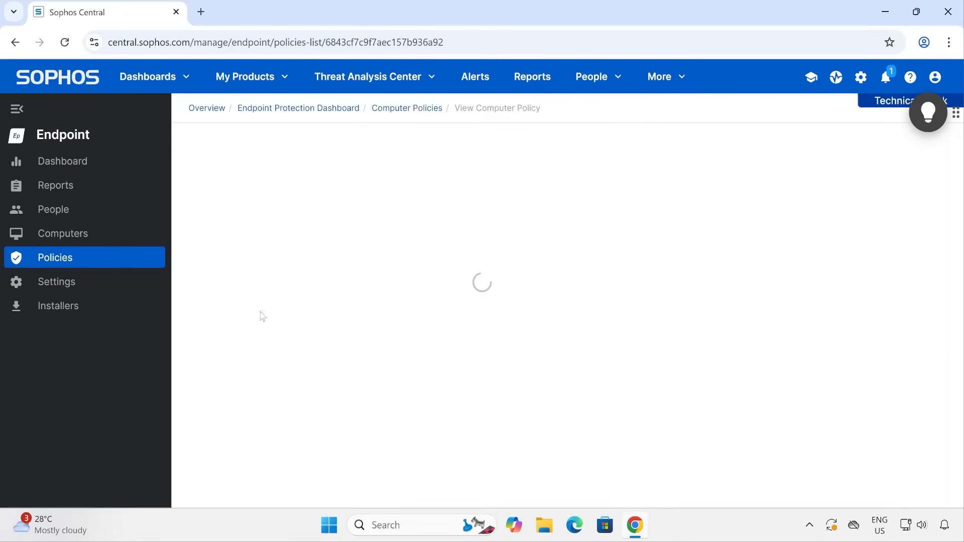
{"action": "left_click", "coordinate": [549, 246]}
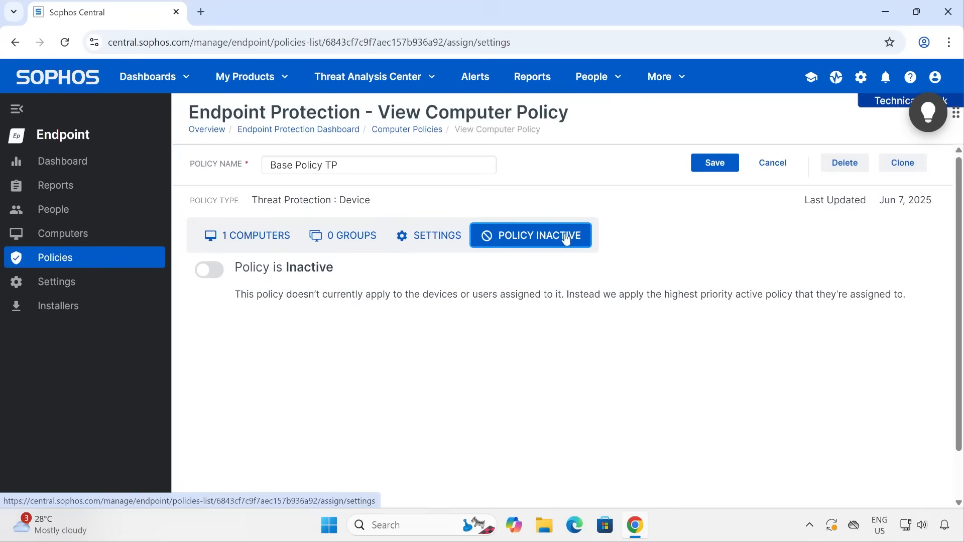
{"action": "left_click", "coordinate": [212, 278]}
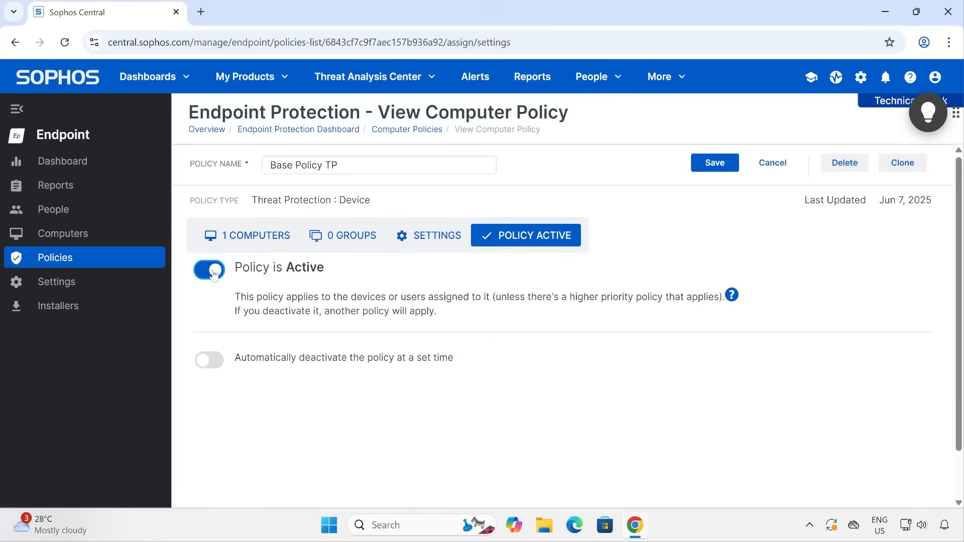
Step: Try automatic deactivation at a set time, switch it off again, and save the activated policy
{"action": "left_click_drag", "start_coordinate": [285, 271], "coordinate": [329, 278]}
{"action": "left_click", "coordinate": [211, 360]}
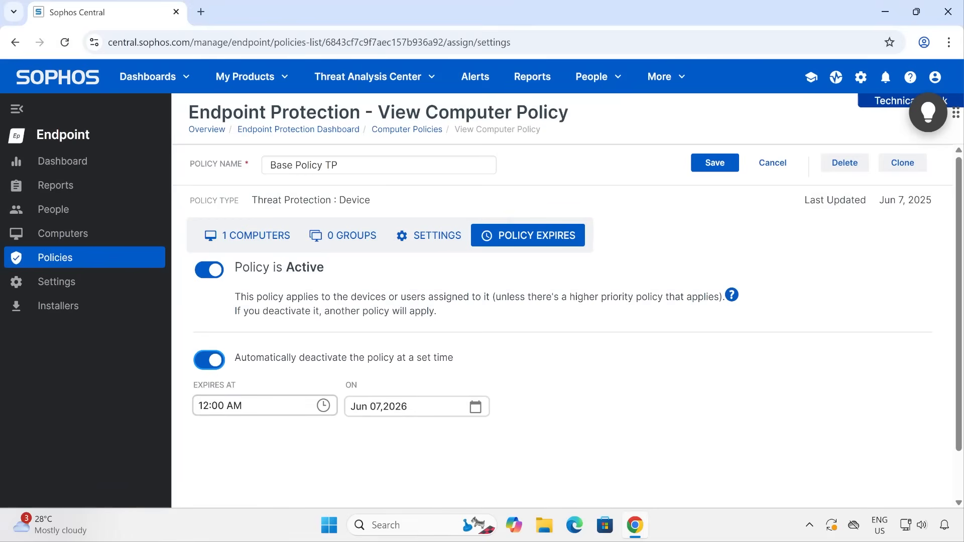
{"action": "left_click", "coordinate": [217, 358]}
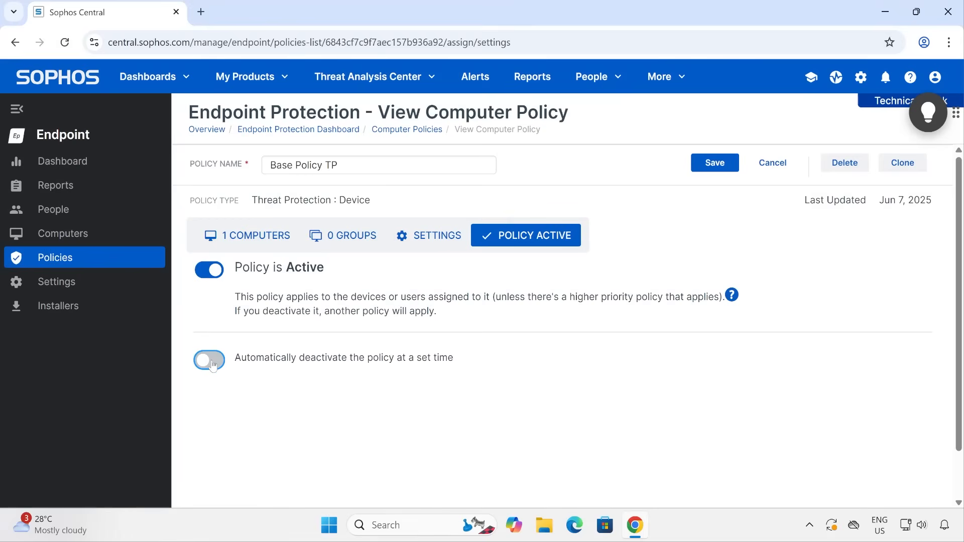
{"action": "left_click_drag", "start_coordinate": [253, 267], "coordinate": [324, 267]}
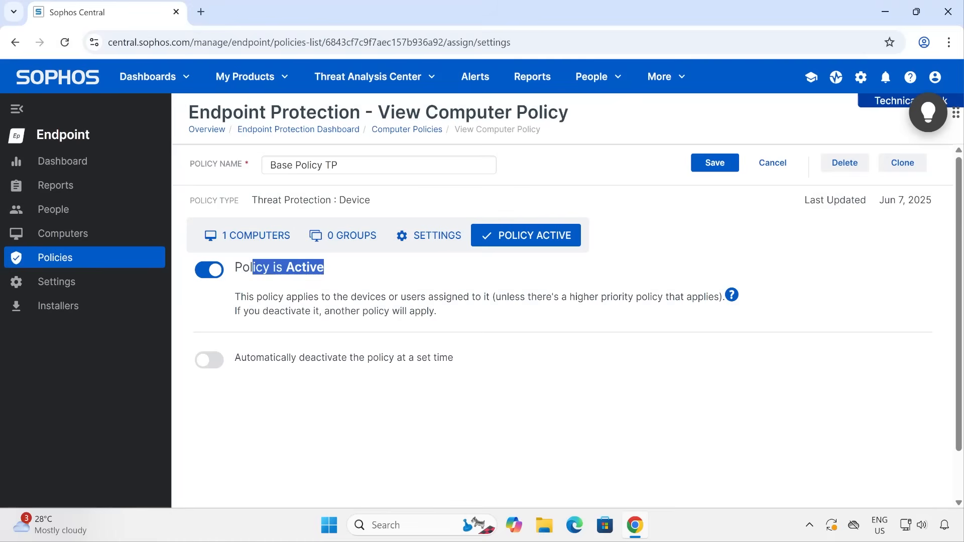
{"action": "left_click", "coordinate": [722, 164]}
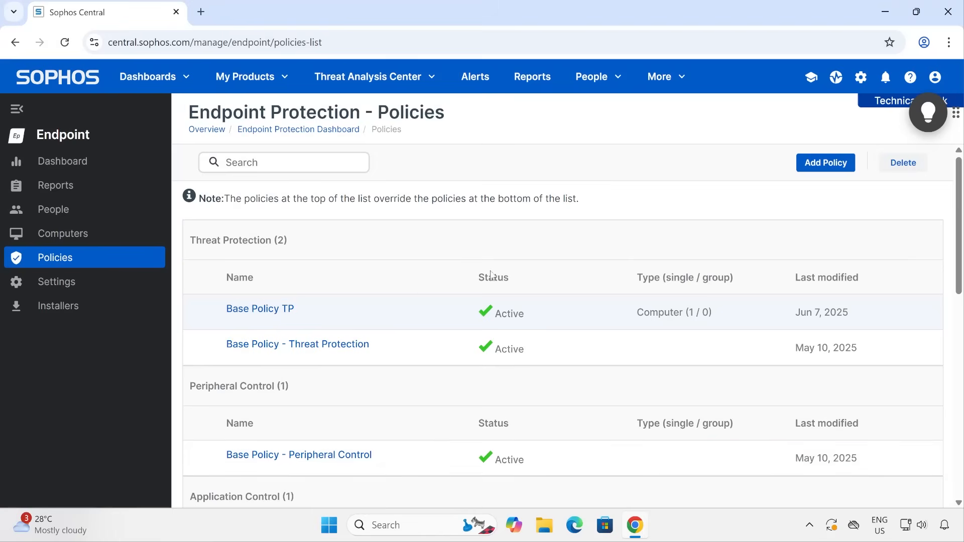
Step: Switch to the Sophos Endpoint Agent on this computer, start an update from its product information page, and close the agent
{"action": "left_click", "coordinate": [811, 524]}
{"action": "right_click", "coordinate": [769, 481]}
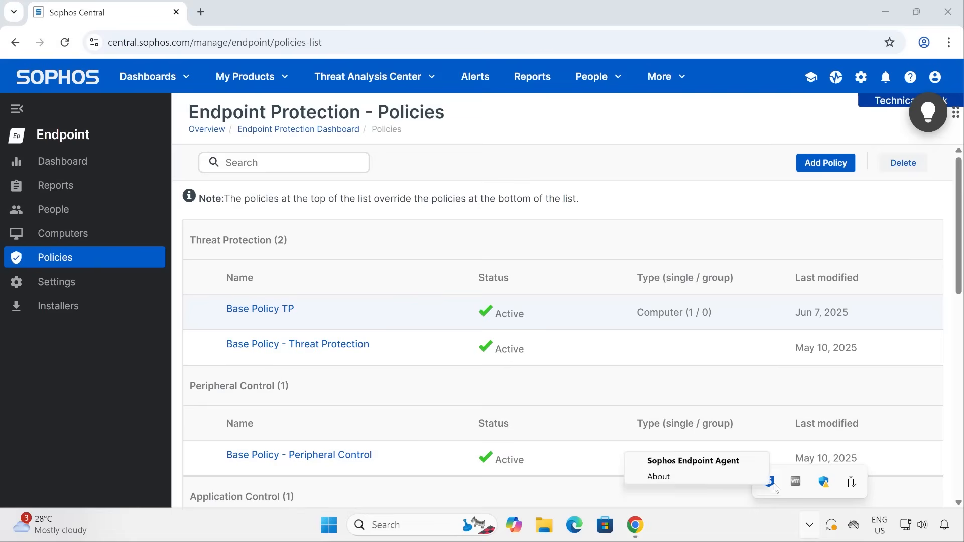
{"action": "left_click", "coordinate": [725, 461]}
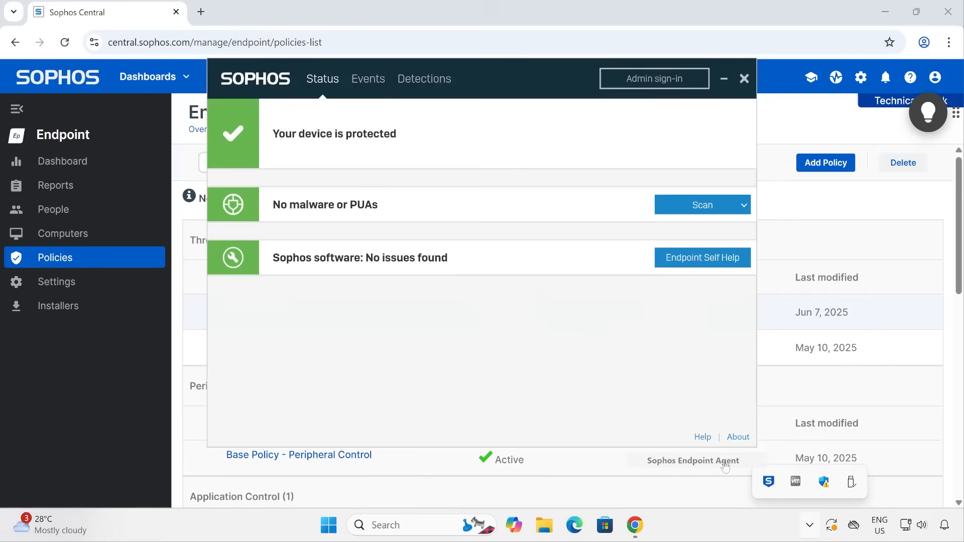
{"action": "left_click", "coordinate": [739, 438]}
{"action": "left_click", "coordinate": [268, 174]}
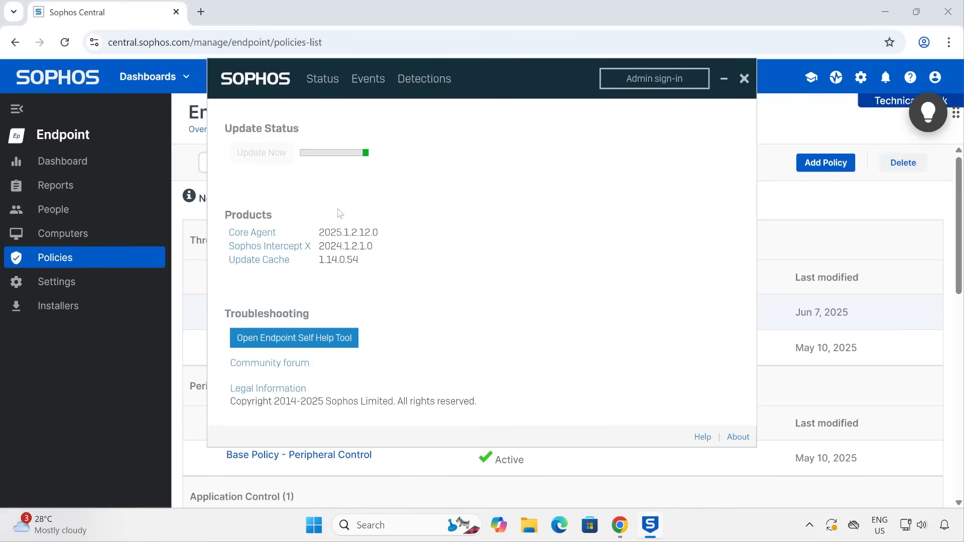
{"action": "left_click", "coordinate": [745, 80]}
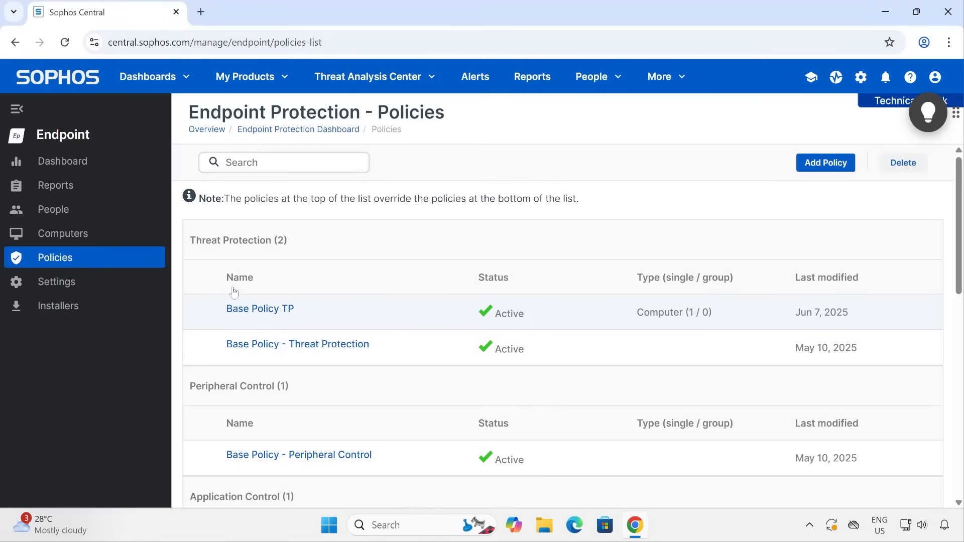
Step: Search Google for "eicar test file" in a new tab, open eicar.org's Download Anti Malware Testfile page and accept all cookies
{"action": "left_click", "coordinate": [202, 12]}
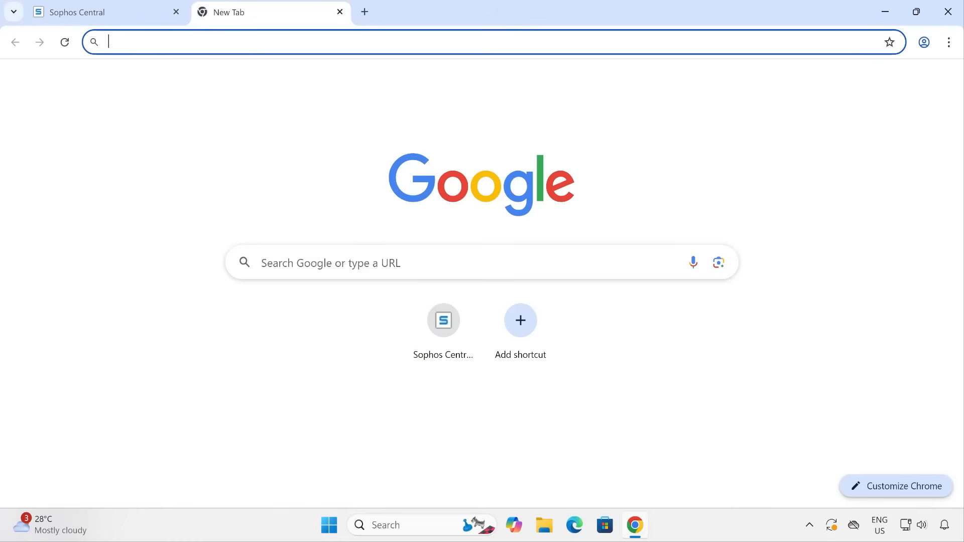
{"action": "type", "text": "eicar"}
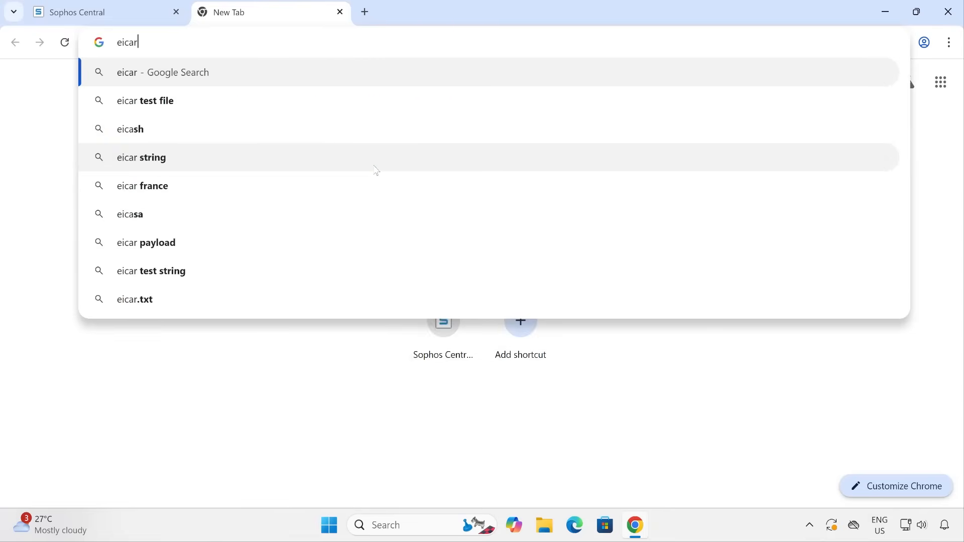
{"action": "key", "text": "Down"}
{"action": "key", "text": "Down"}
{"action": "key", "text": "Up"}
{"action": "key", "text": "Return"}
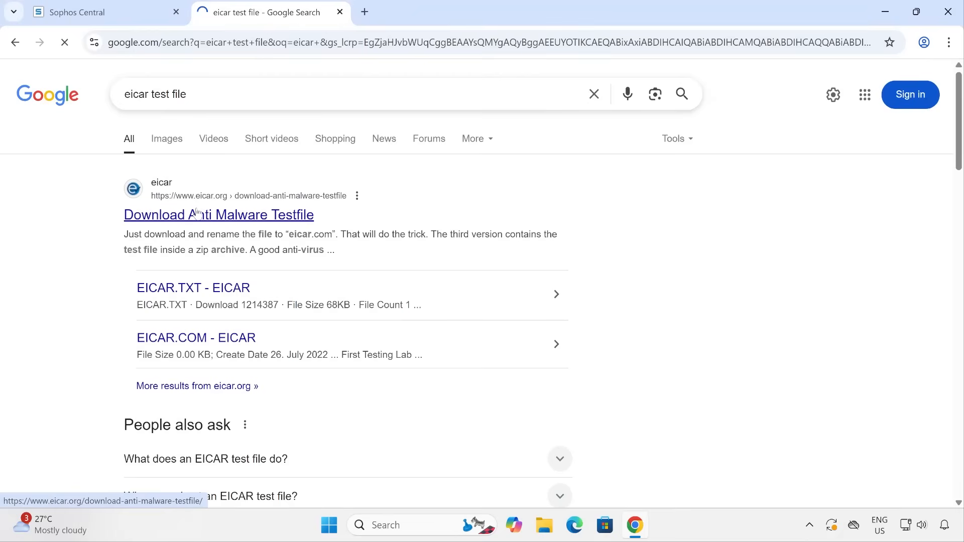
{"action": "left_click", "coordinate": [234, 213]}
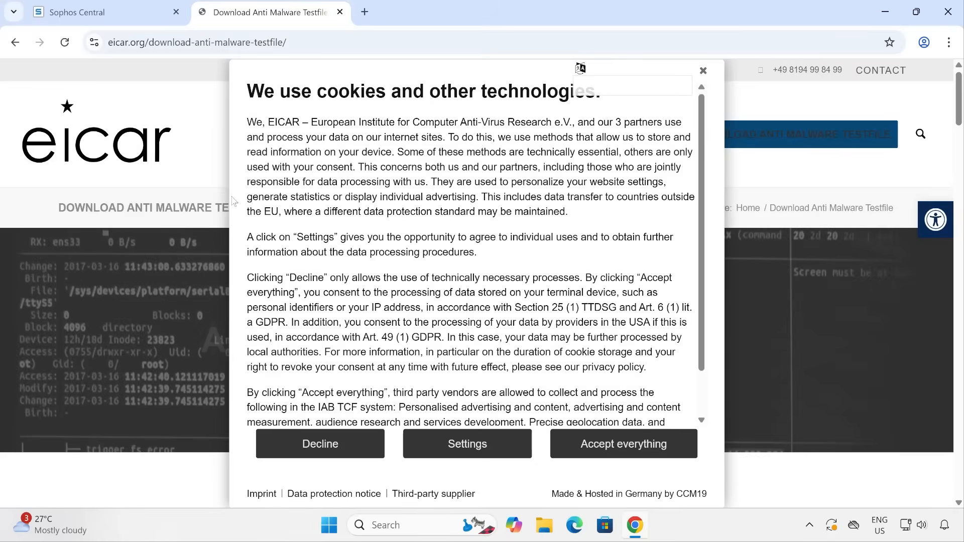
{"action": "left_click", "coordinate": [585, 445]}
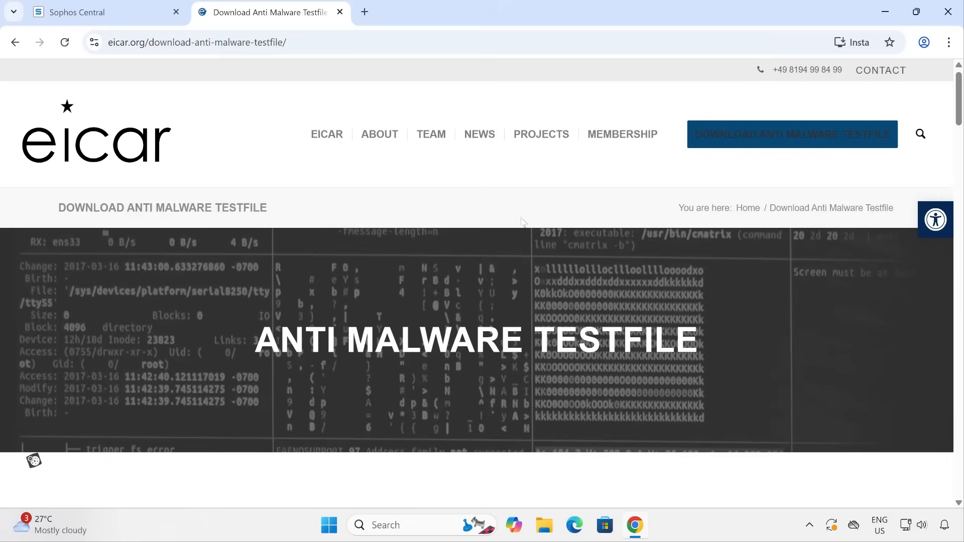
Step: Download the EICAR.COM-ZIP test file from the page's HTTPS download area
{"action": "scroll", "coordinate": [475, 222], "scroll_direction": "down", "scroll_amount": 10}
{"action": "scroll", "coordinate": [476, 221], "scroll_direction": "up", "scroll_amount": 3}
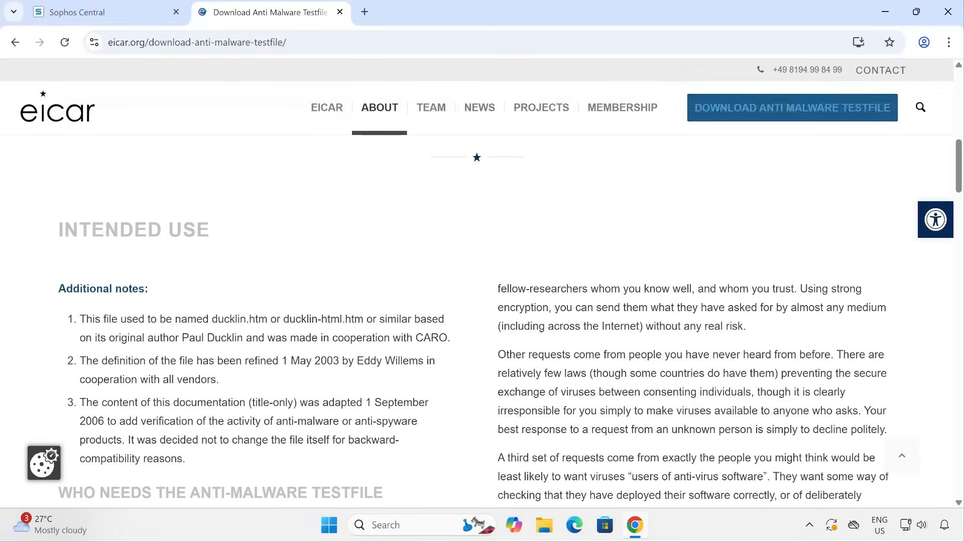
{"action": "left_click", "coordinate": [841, 104]}
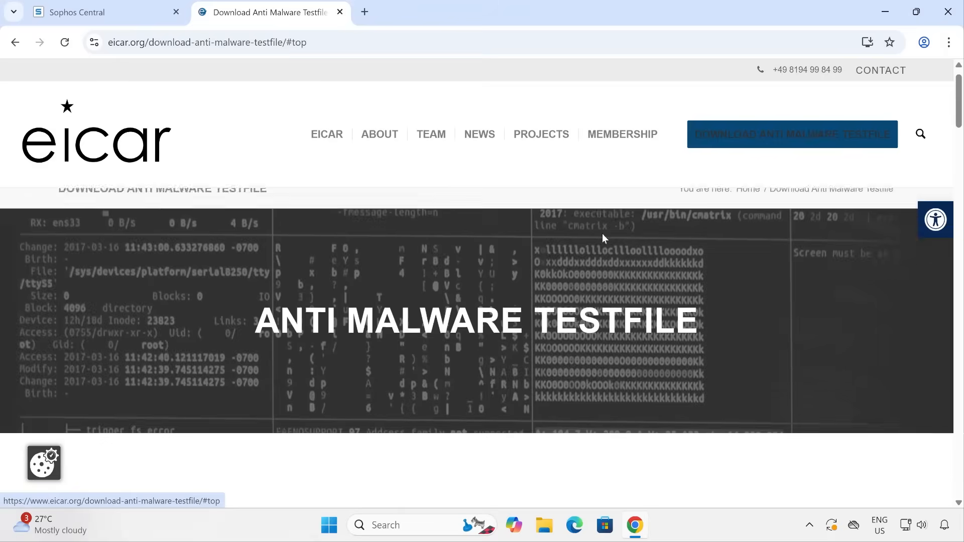
{"action": "scroll", "coordinate": [601, 234], "scroll_direction": "down", "scroll_amount": 15}
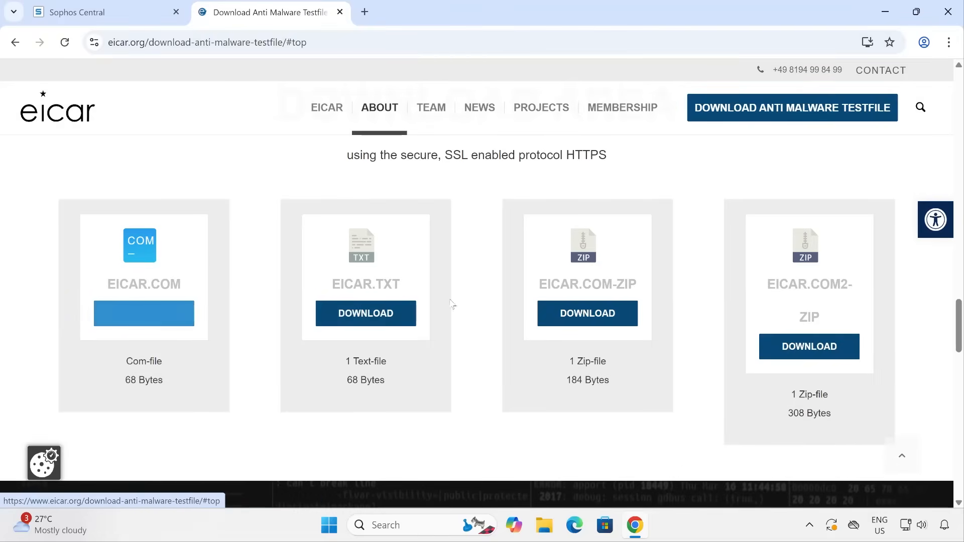
{"action": "left_click", "coordinate": [589, 316]}
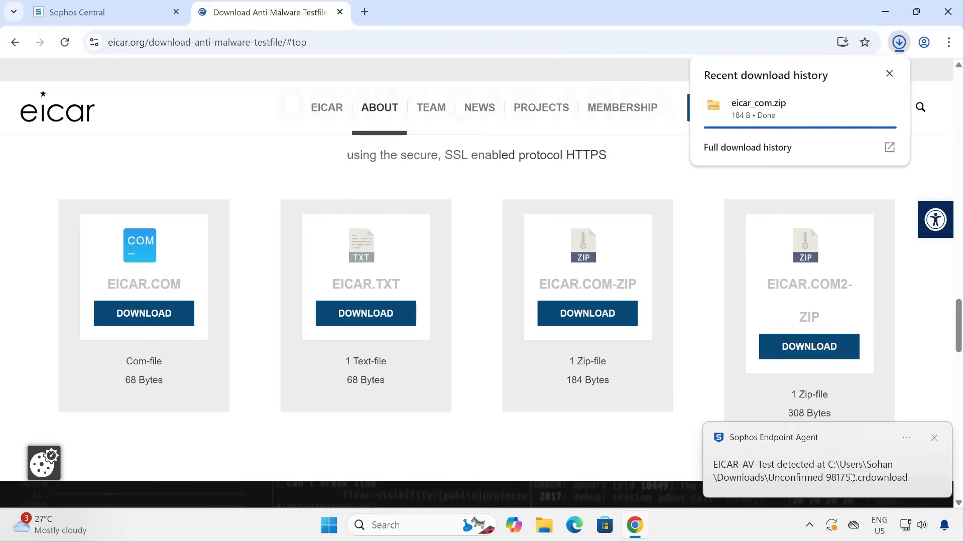
Step: Dismiss the threat detection notifications and switch to the Sophos Endpoint Agent on this computer
{"action": "left_click", "coordinate": [876, 463]}
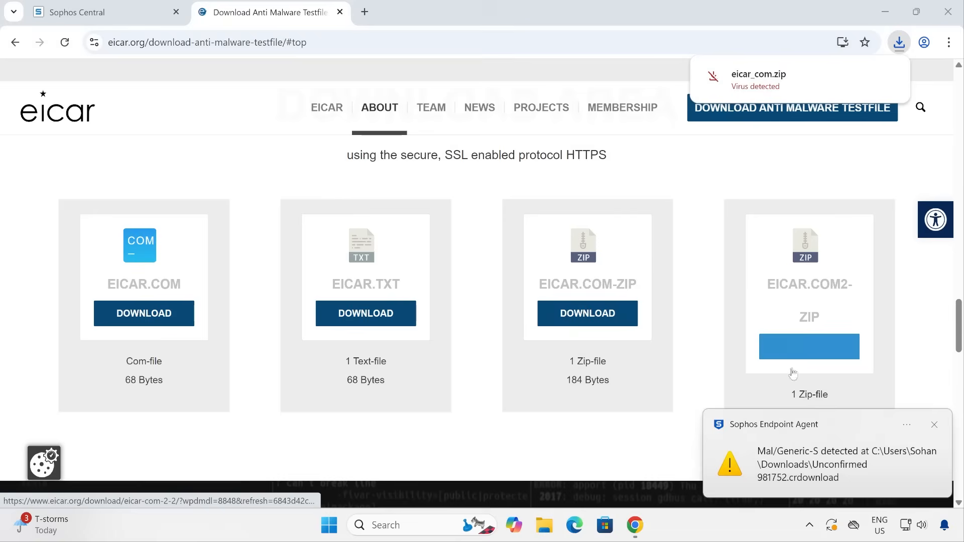
{"action": "left_click", "coordinate": [806, 525]}
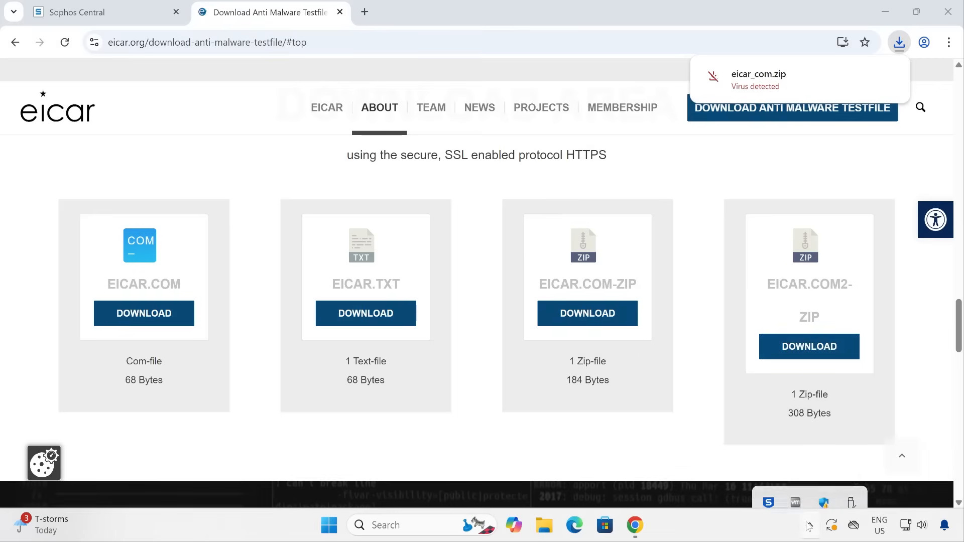
{"action": "left_click", "coordinate": [935, 440]}
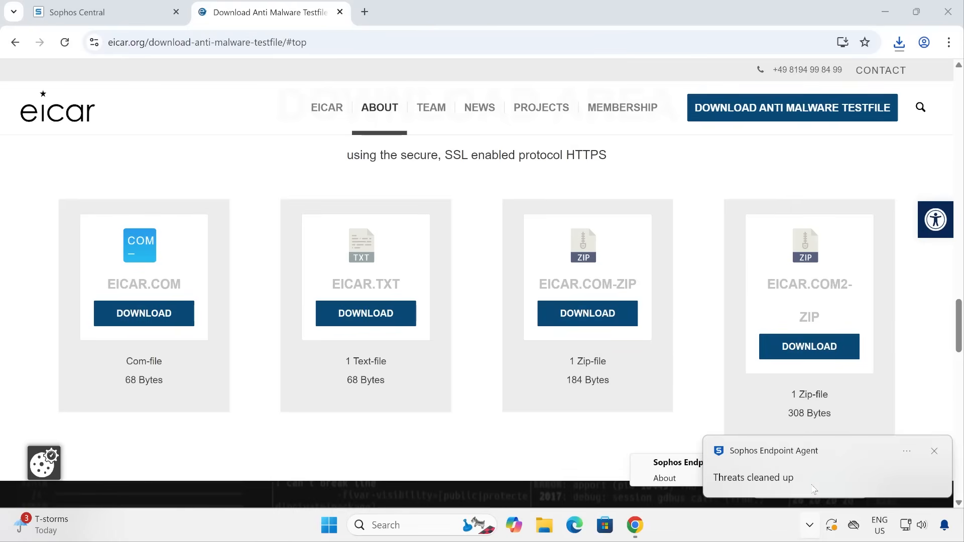
{"action": "left_click", "coordinate": [935, 451]}
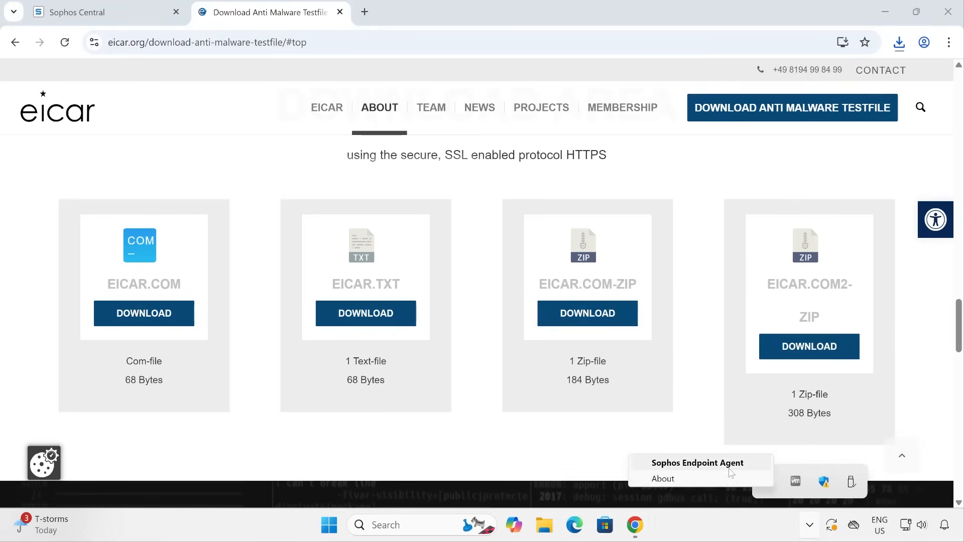
{"action": "left_click", "coordinate": [775, 488]}
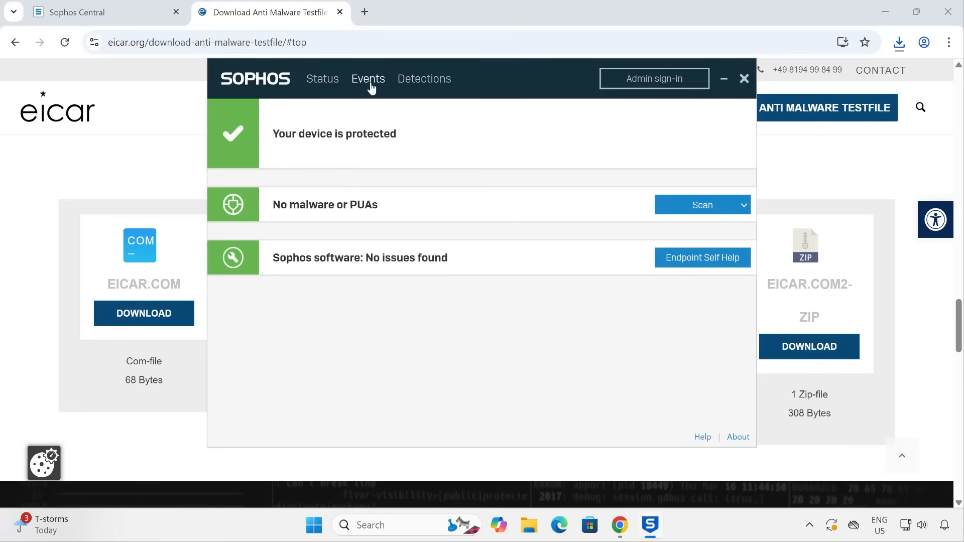
{"action": "left_click", "coordinate": [369, 83]}
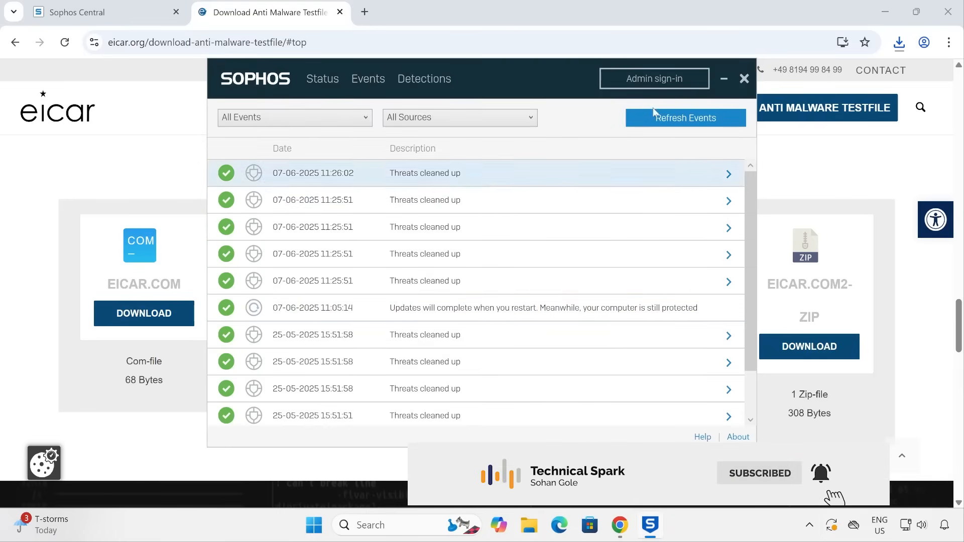
{"action": "left_click_drag", "start_coordinate": [531, 79], "coordinate": [554, 98]}
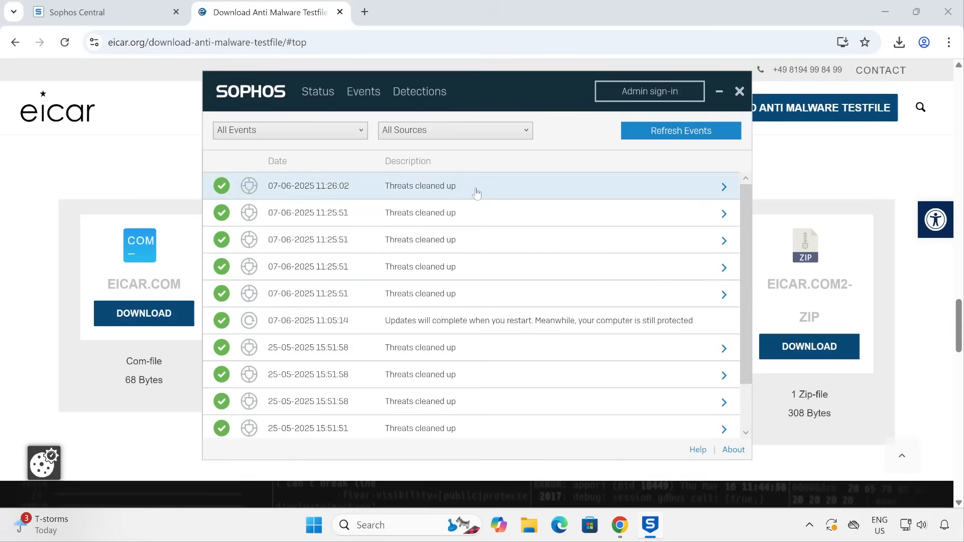
{"action": "left_click", "coordinate": [474, 213]}
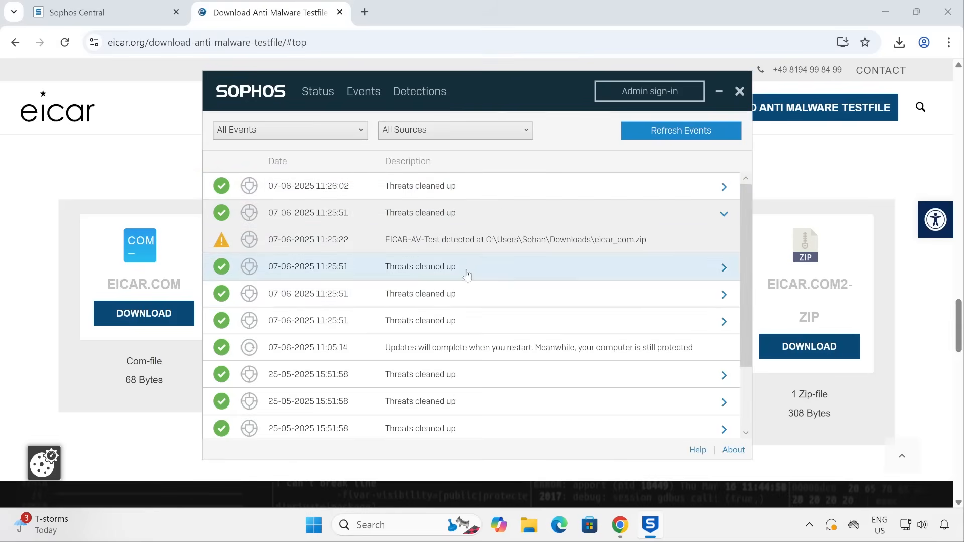
{"action": "left_click", "coordinate": [466, 274]}
{"action": "left_click", "coordinate": [464, 293]}
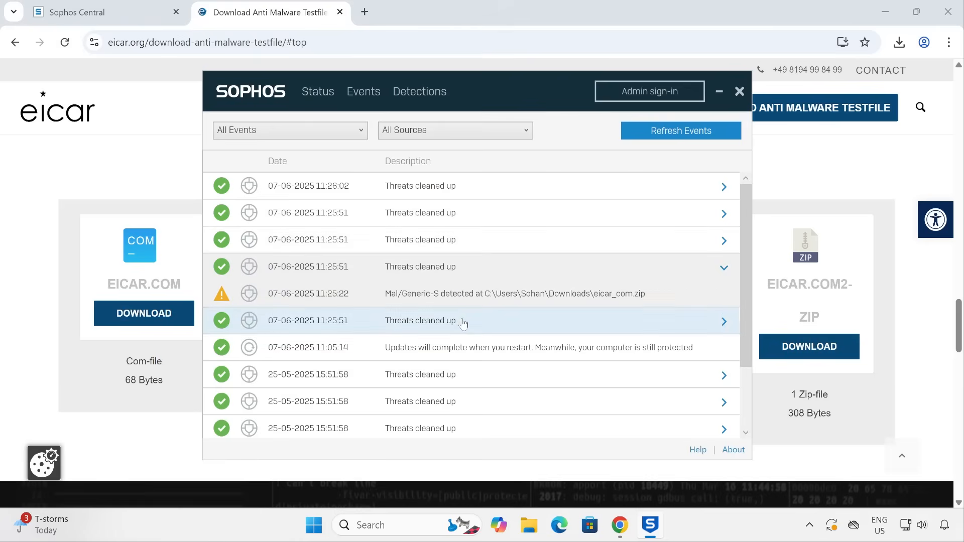
{"action": "left_click", "coordinate": [461, 324]}
Step: Check the endpoint agent's status and detections pages
{"action": "left_click", "coordinate": [315, 95]}
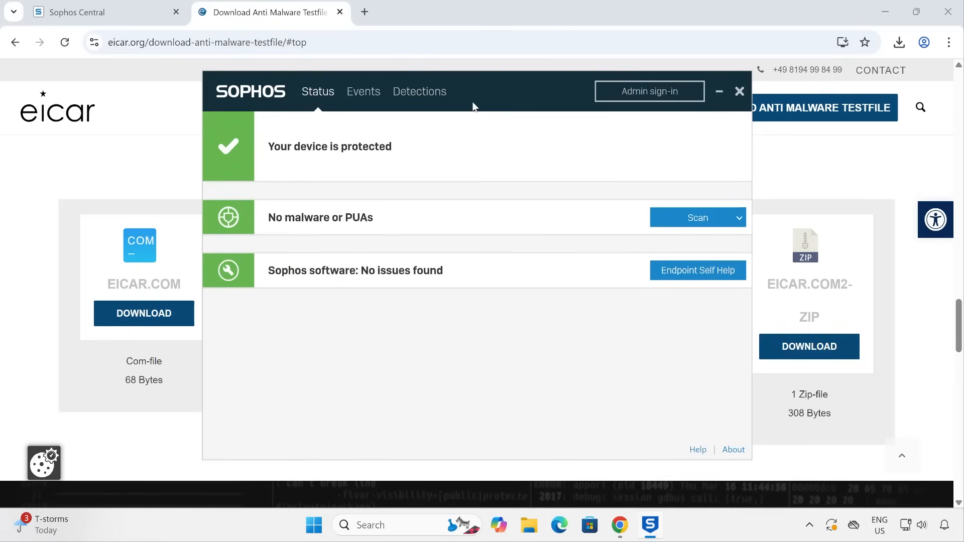
{"action": "left_click", "coordinate": [421, 93]}
{"action": "left_click", "coordinate": [314, 98]}
Step: Start another update from the agent's product information page, look at the event list again, and close the agent
{"action": "left_click", "coordinate": [734, 450]}
{"action": "left_click", "coordinate": [271, 182]}
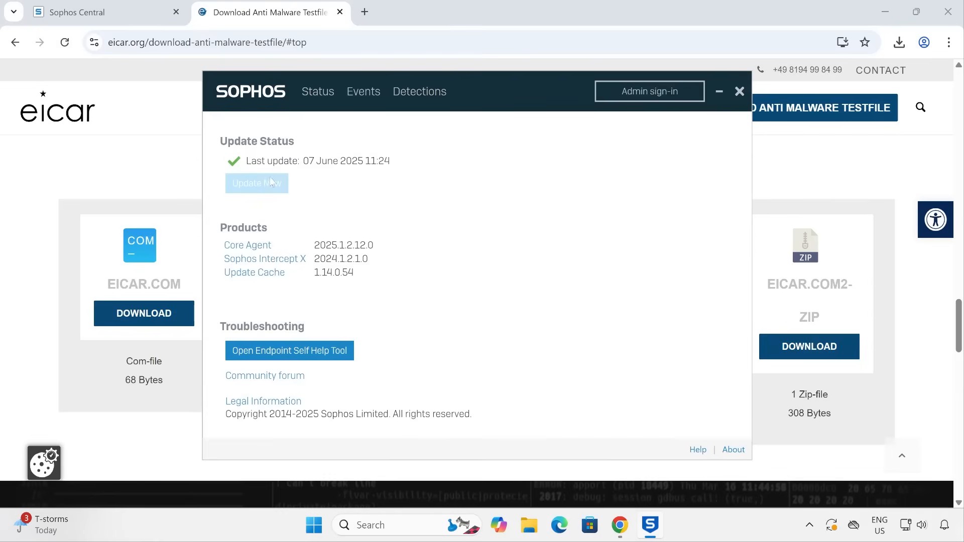
{"action": "left_click", "coordinate": [362, 93]}
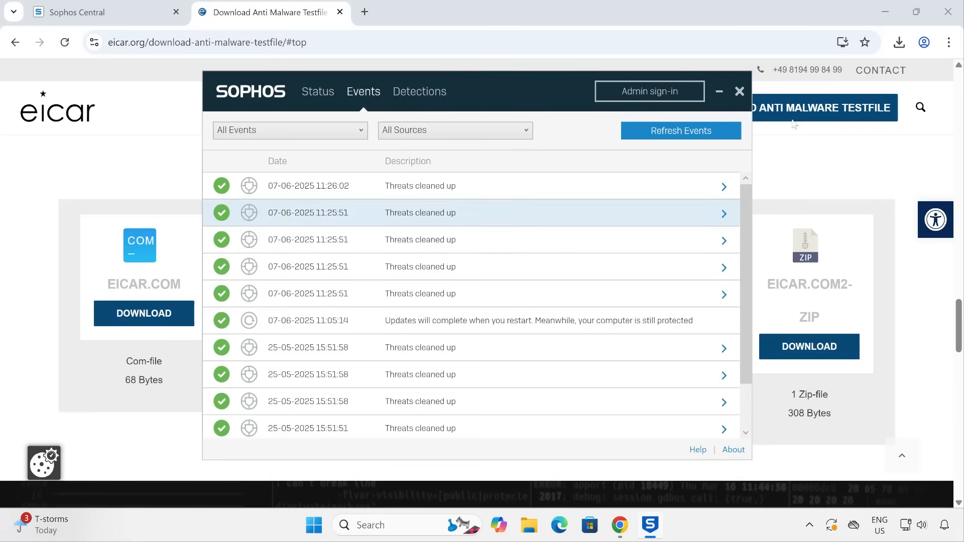
{"action": "left_click", "coordinate": [740, 91]}
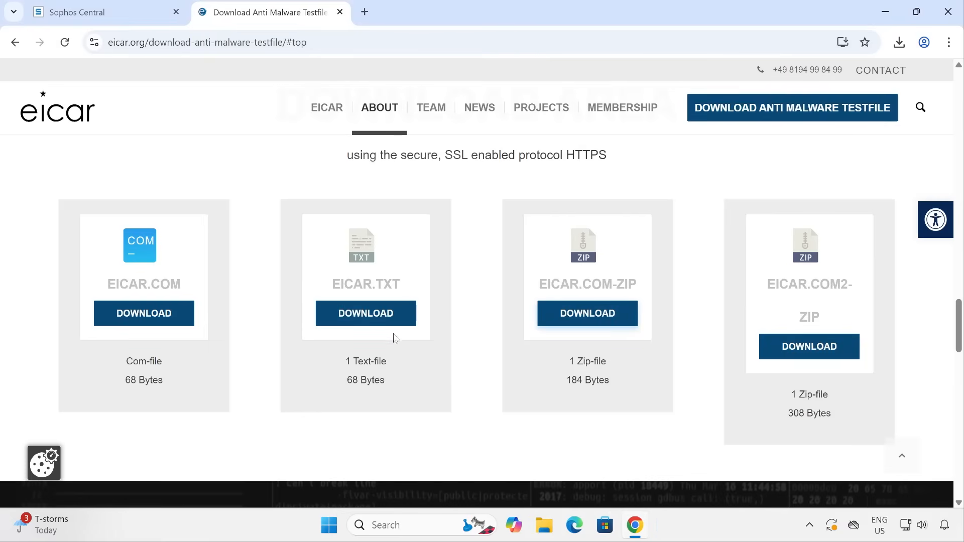
Step: Switch to Sophos Central's Endpoint Protection dashboard and open the Mal/Generic-S threat graph created on Jun 7, 2025 for TSW11
{"action": "left_click", "coordinate": [142, 26]}
{"action": "left_click", "coordinate": [78, 163]}
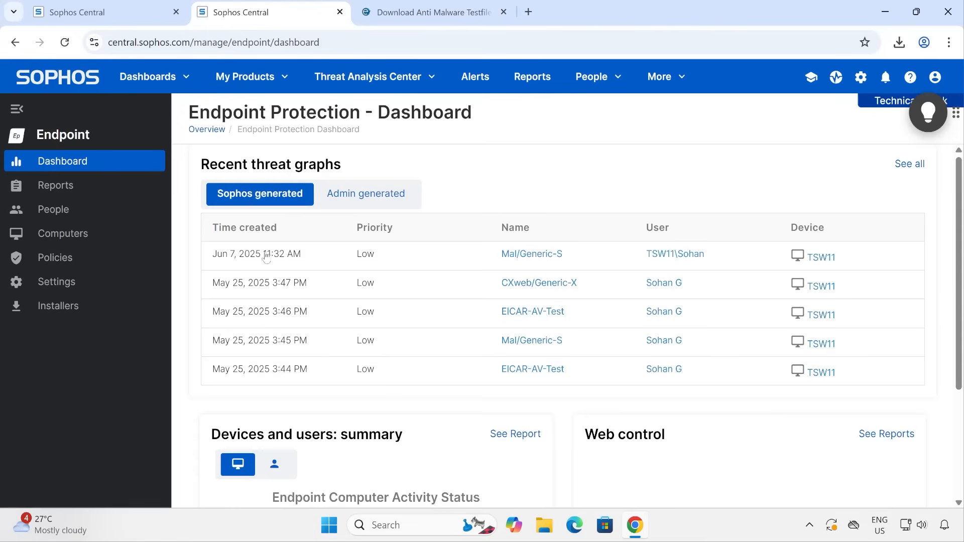
{"action": "left_click", "coordinate": [527, 254]}
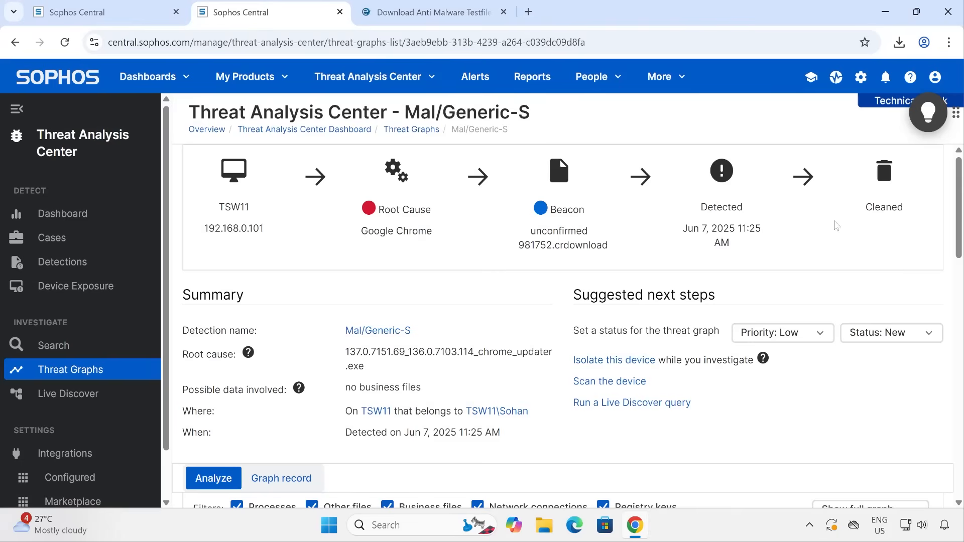
Step: Review the threat graph's summary and suggested next steps, and examine the central Google Chrome nodes of the full graph up close
{"action": "scroll", "coordinate": [538, 304], "scroll_direction": "down", "scroll_amount": 3}
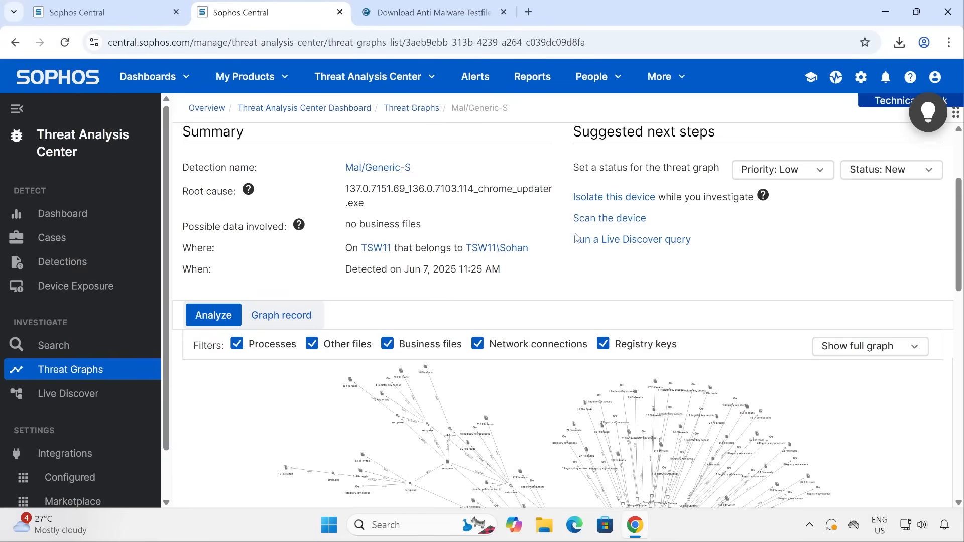
{"action": "scroll", "coordinate": [663, 229], "scroll_direction": "down", "scroll_amount": 4}
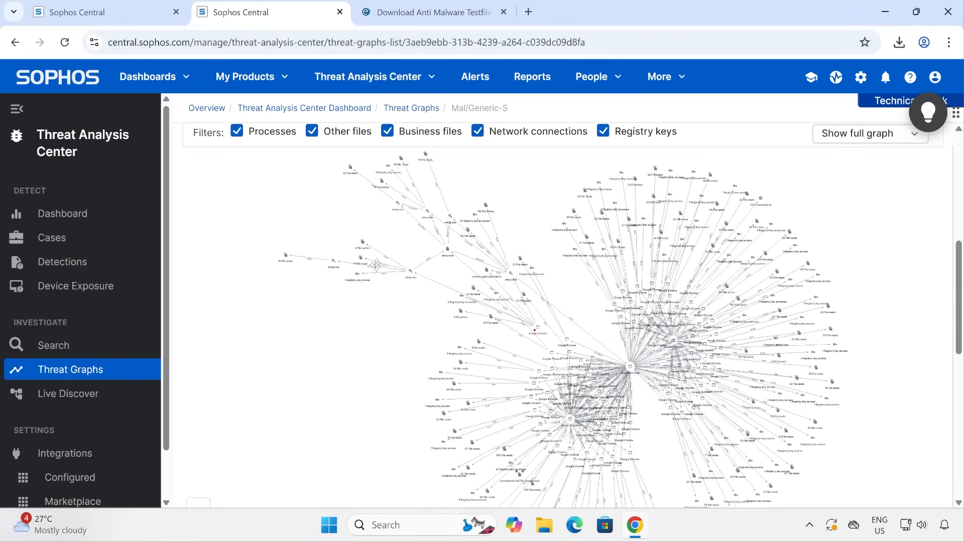
{"action": "scroll", "coordinate": [850, 347], "scroll_direction": "down", "scroll_amount": 2}
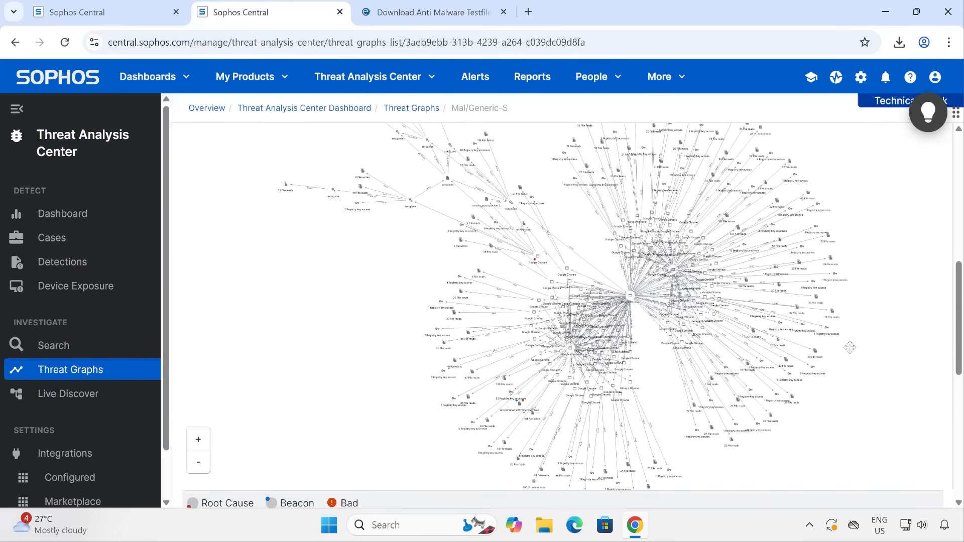
{"action": "left_click", "coordinate": [199, 439]}
{"action": "left_click", "coordinate": [199, 440]}
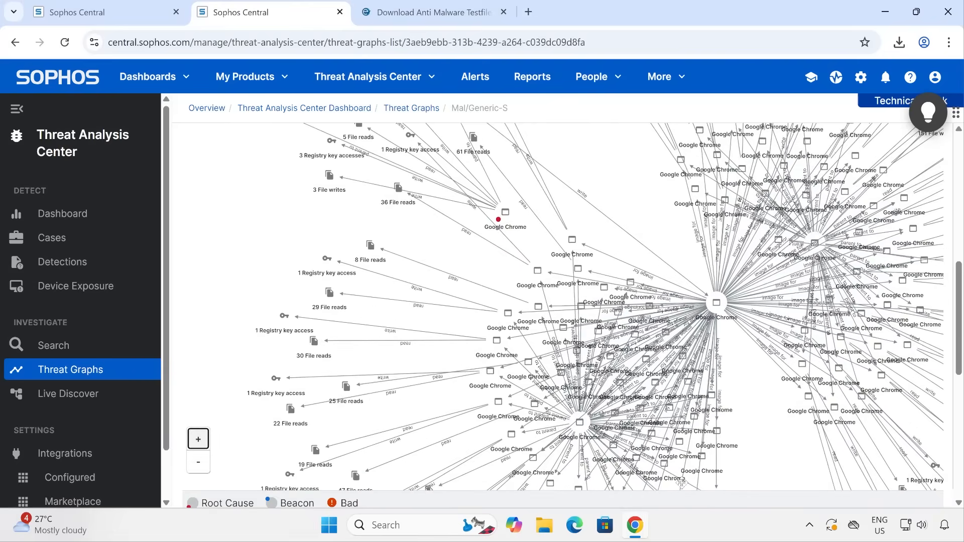
{"action": "left_click_drag", "start_coordinate": [776, 463], "coordinate": [623, 385]}
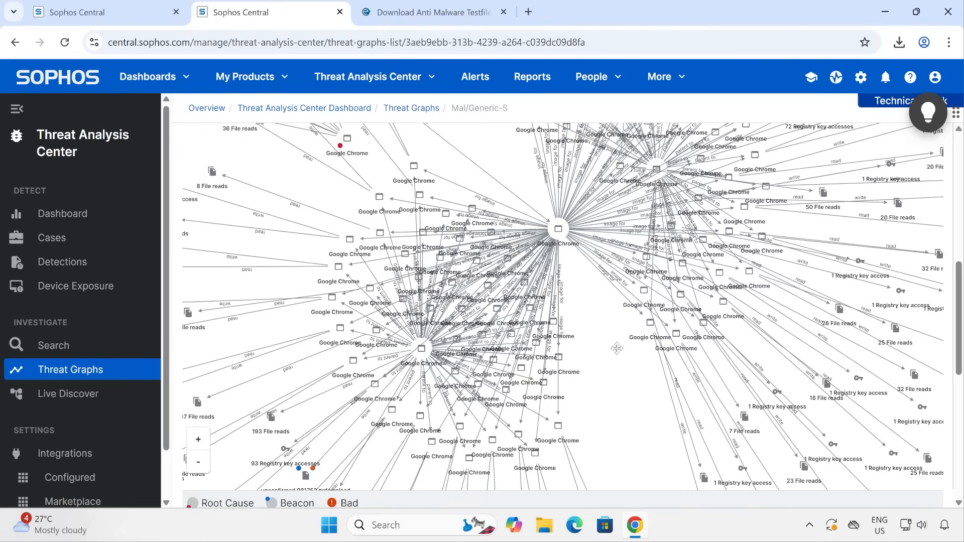
{"action": "left_click", "coordinate": [198, 440]}
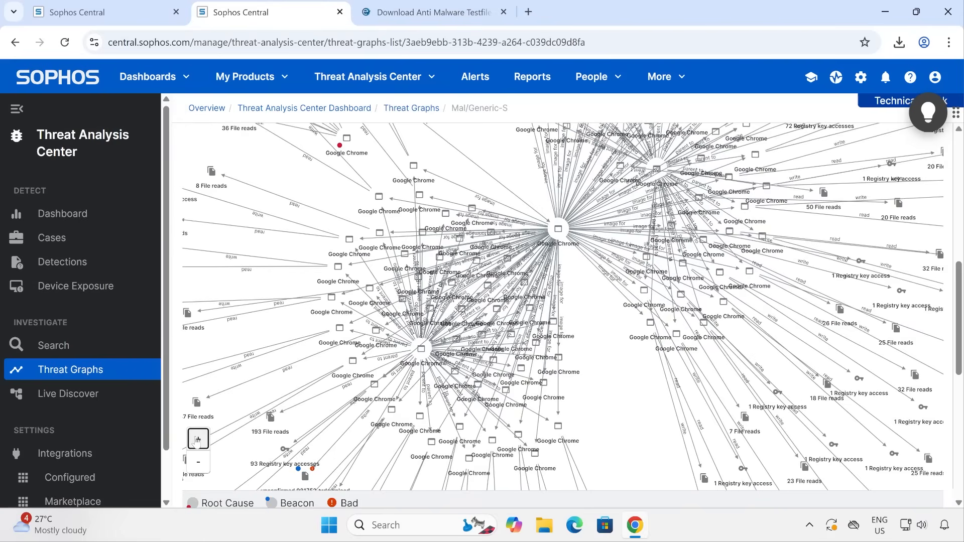
{"action": "left_click", "coordinate": [898, 44]}
{"action": "left_click", "coordinate": [626, 395]}
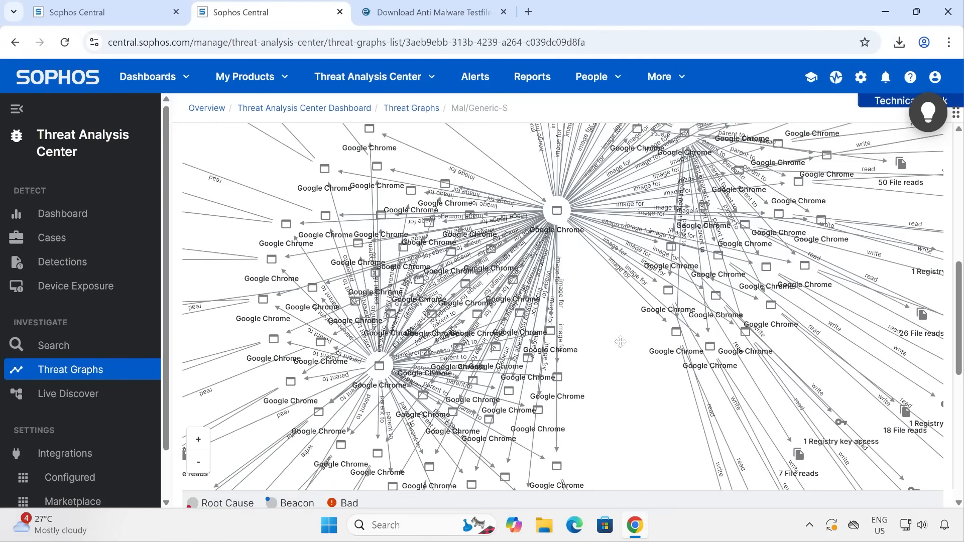
{"action": "left_click_drag", "start_coordinate": [597, 306], "coordinate": [647, 394]}
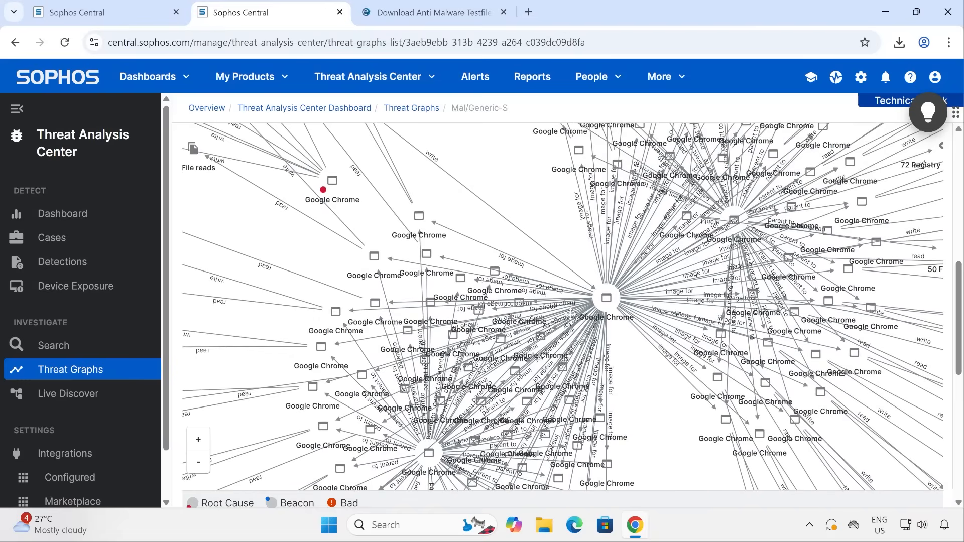
{"action": "left_click", "coordinate": [196, 440]}
Step: Examine the setup.exe nodes with their file and registry connections, and trace the surrounding branches of the full graph
{"action": "left_click_drag", "start_coordinate": [663, 409], "coordinate": [450, 418]}
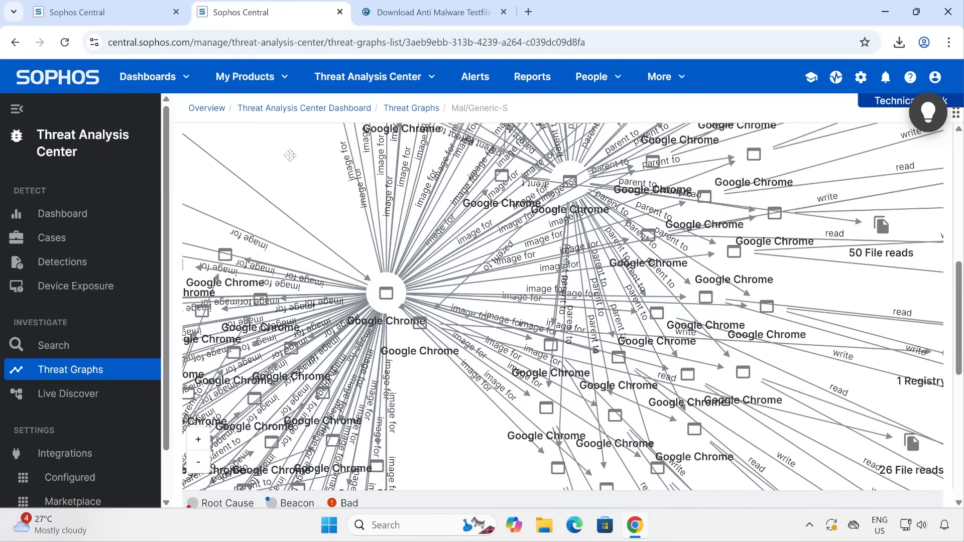
{"action": "left_click_drag", "start_coordinate": [352, 194], "coordinate": [922, 478]}
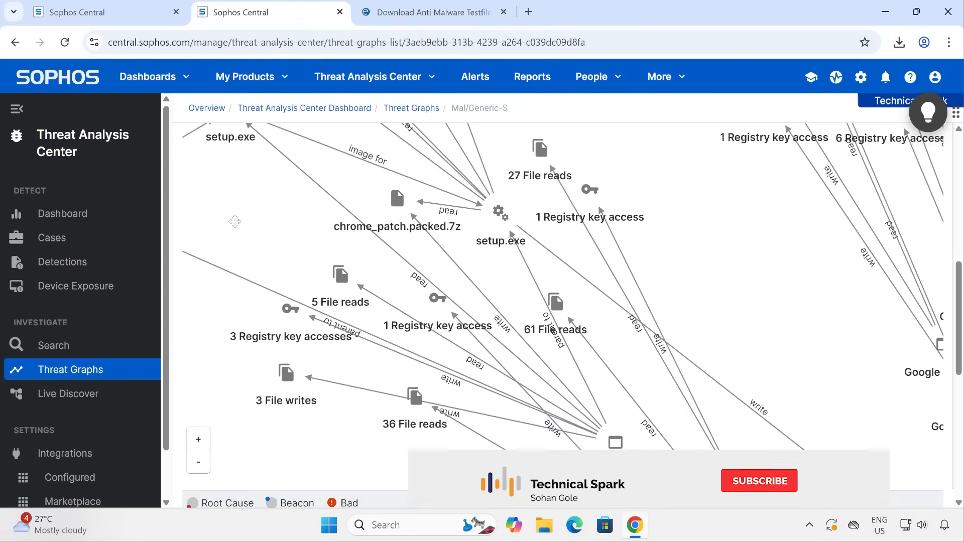
{"action": "left_click_drag", "start_coordinate": [235, 222], "coordinate": [657, 499]}
{"action": "left_click_drag", "start_coordinate": [621, 472], "coordinate": [368, 440]}
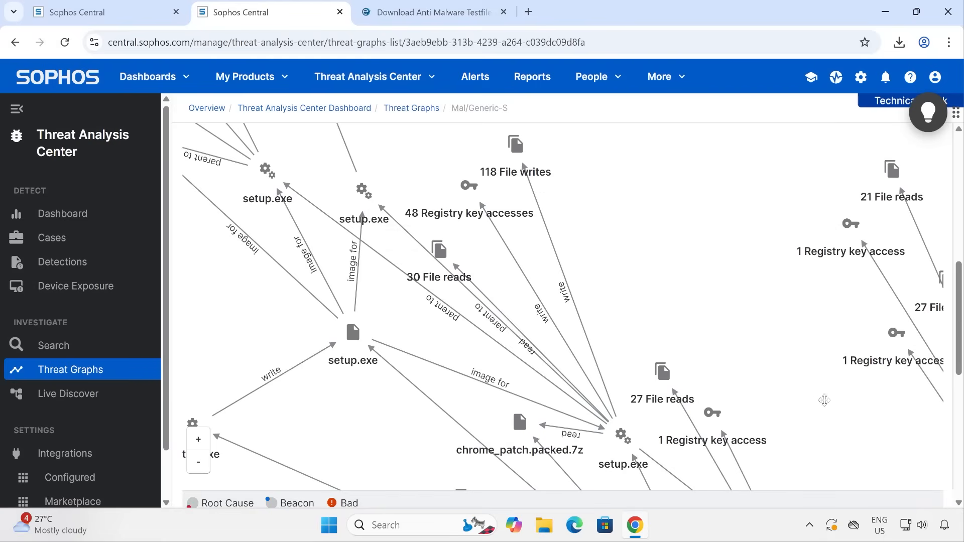
{"action": "left_click_drag", "start_coordinate": [843, 450], "coordinate": [628, 443]}
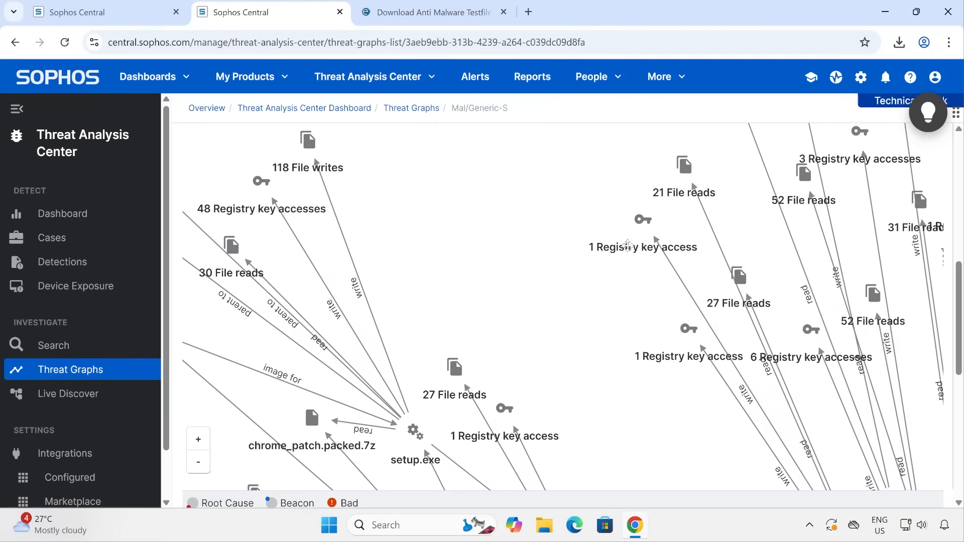
{"action": "left_click_drag", "start_coordinate": [748, 211], "coordinate": [172, 199]}
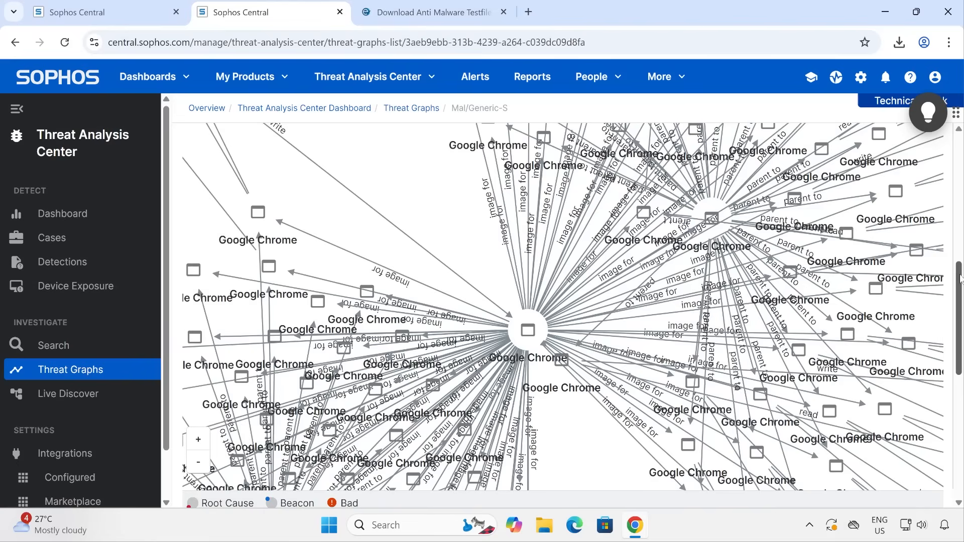
Step: Check the legend and export options below the graph, and compare its direct path display with the full graph
{"action": "mouse_move", "coordinate": [959, 279]}
{"action": "left_mouse_down"}
{"action": "mouse_move", "coordinate": [959, 398]}
{"action": "mouse_move", "coordinate": [958, 290]}
{"action": "left_mouse_up"}
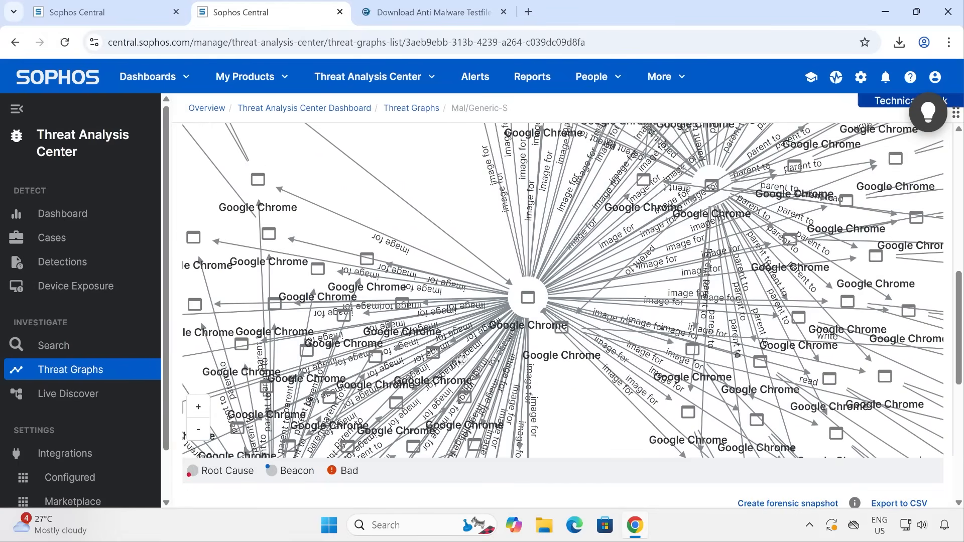
{"action": "scroll", "coordinate": [577, 336], "scroll_direction": "down", "scroll_amount": 1}
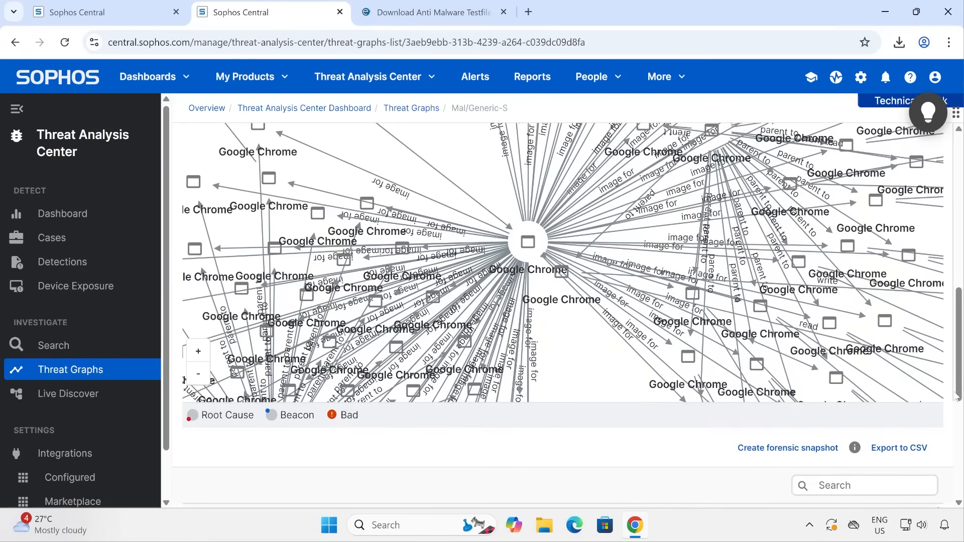
{"action": "left_click_drag", "start_coordinate": [958, 396], "coordinate": [958, 285]}
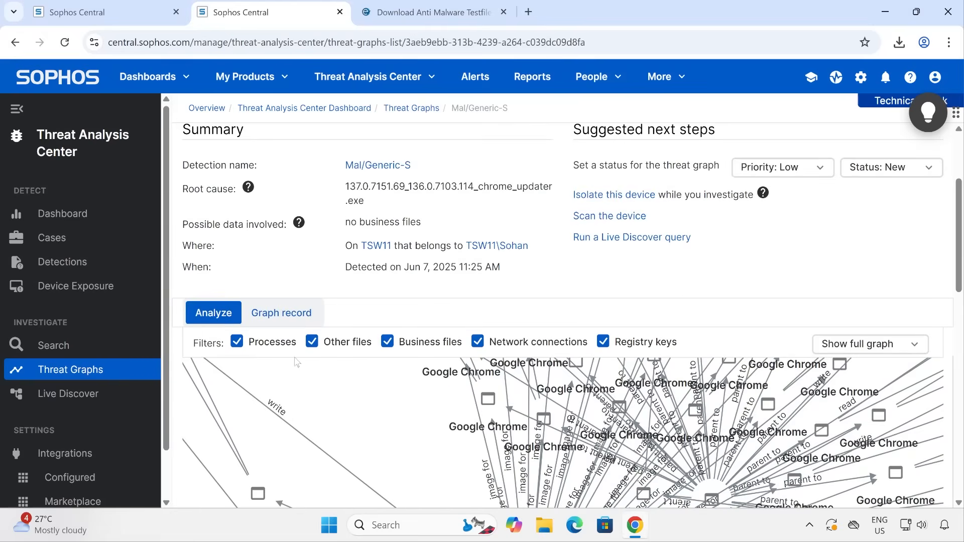
{"action": "scroll", "coordinate": [381, 384], "scroll_direction": "down", "scroll_amount": 1}
{"action": "left_click", "coordinate": [881, 273]}
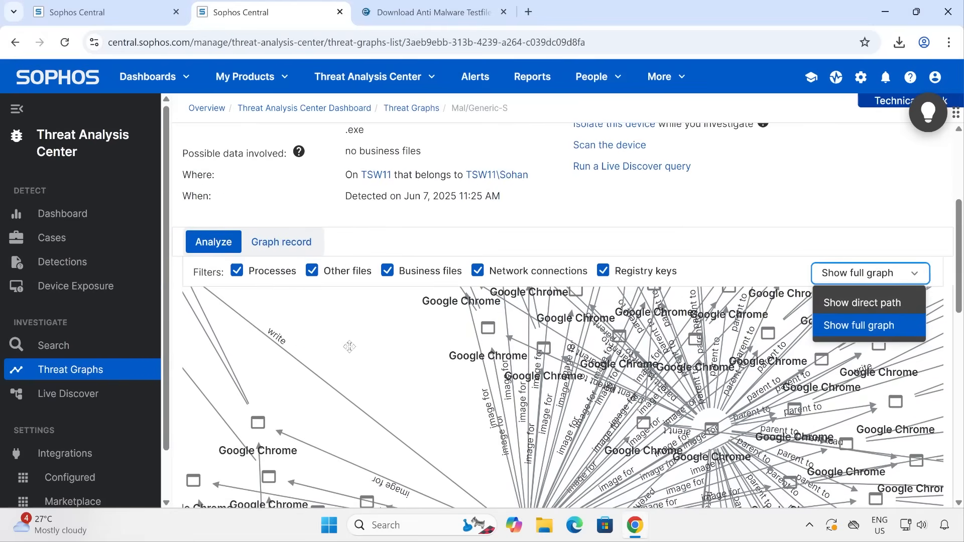
{"action": "left_click", "coordinate": [857, 302]}
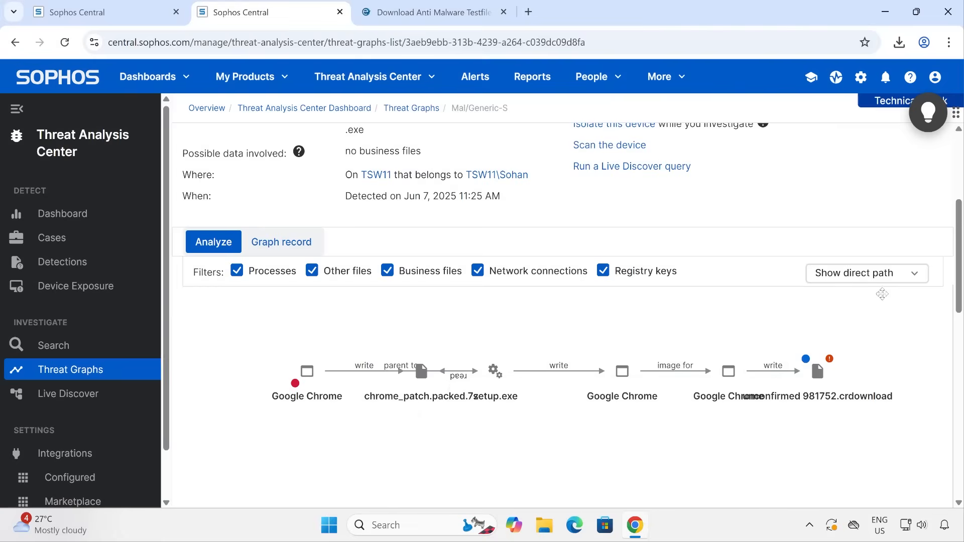
{"action": "left_click", "coordinate": [880, 276]}
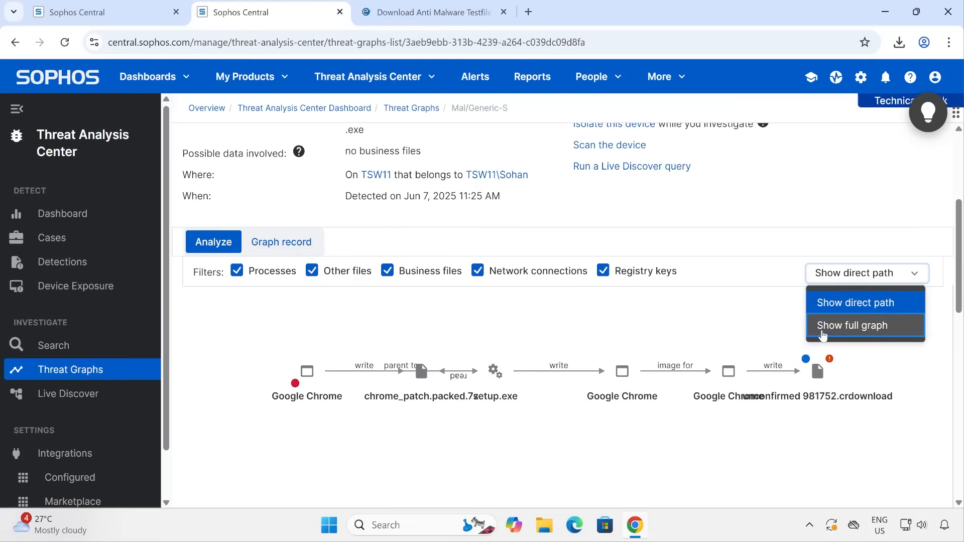
{"action": "key", "text": "Return"}
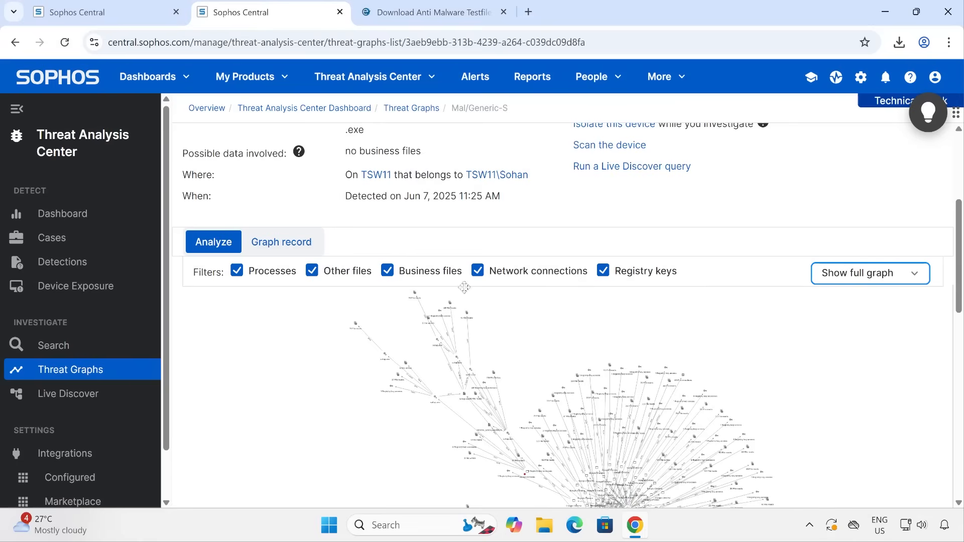
Step: Filter business files, network connections and registry keys out of the full threat graph to compare it, and restore all three filters
{"action": "left_click", "coordinate": [387, 275]}
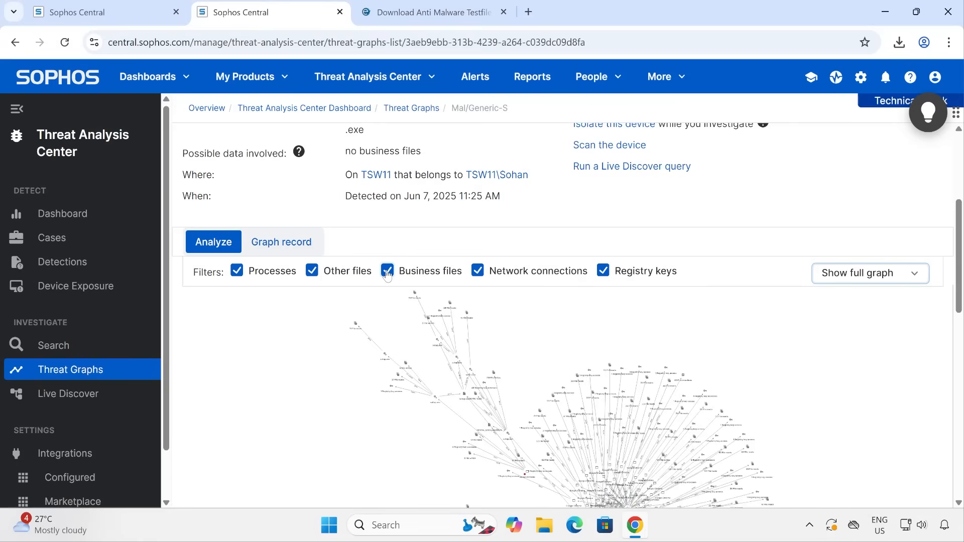
{"action": "left_click", "coordinate": [460, 279]}
{"action": "left_click", "coordinate": [479, 272]}
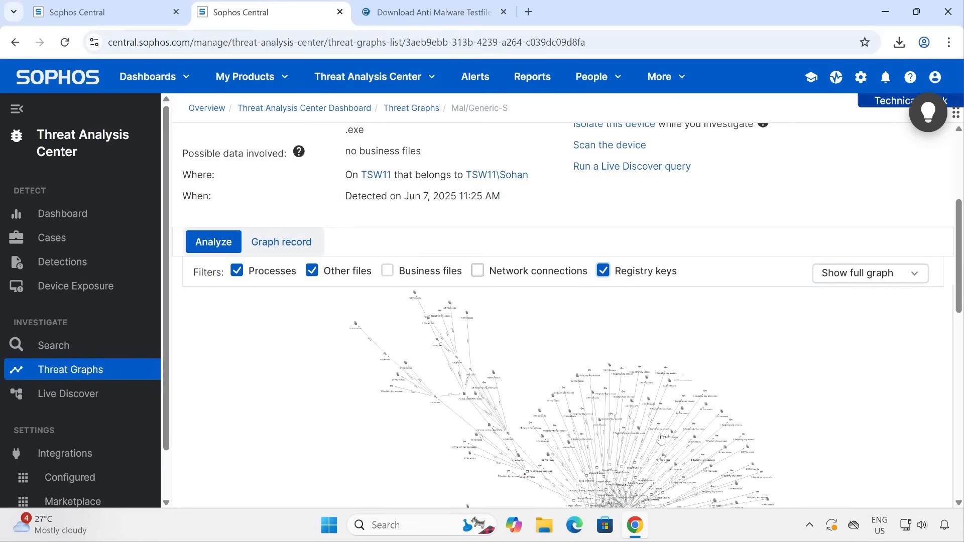
{"action": "left_click", "coordinate": [603, 272]}
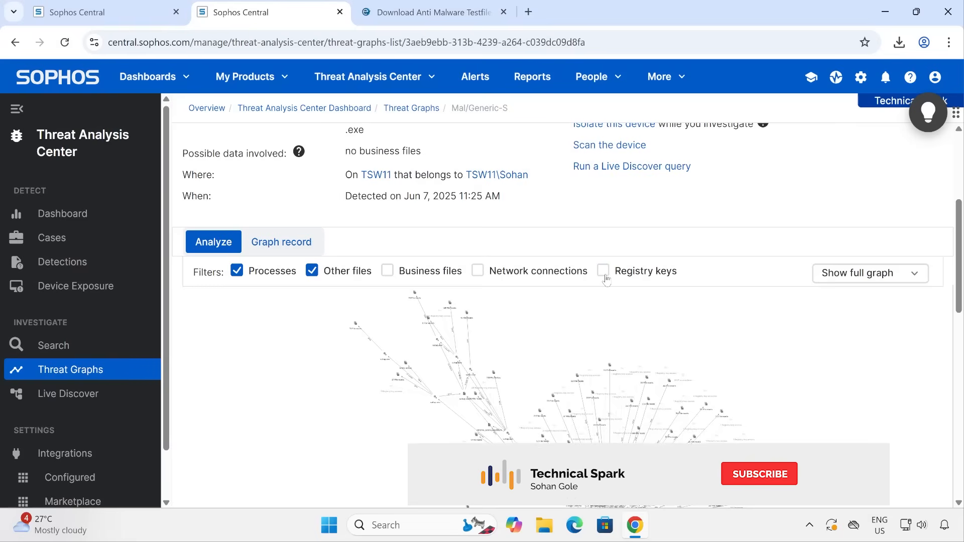
{"action": "left_click", "coordinate": [479, 274]}
{"action": "left_click", "coordinate": [389, 273]}
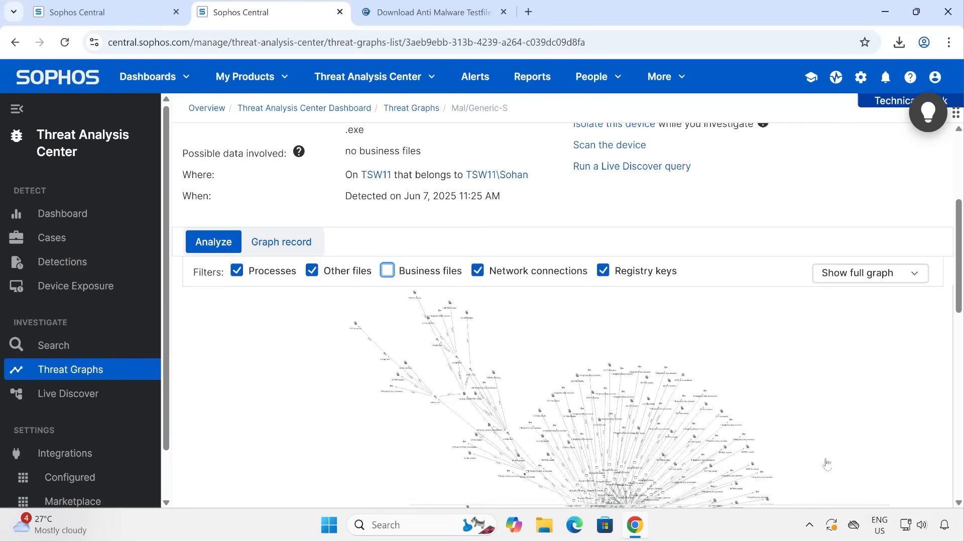
Step: Leave the Mal/Generic-S threat graph and open the Endpoint Protection policies list
{"action": "scroll", "coordinate": [758, 232], "scroll_direction": "up", "scroll_amount": 3}
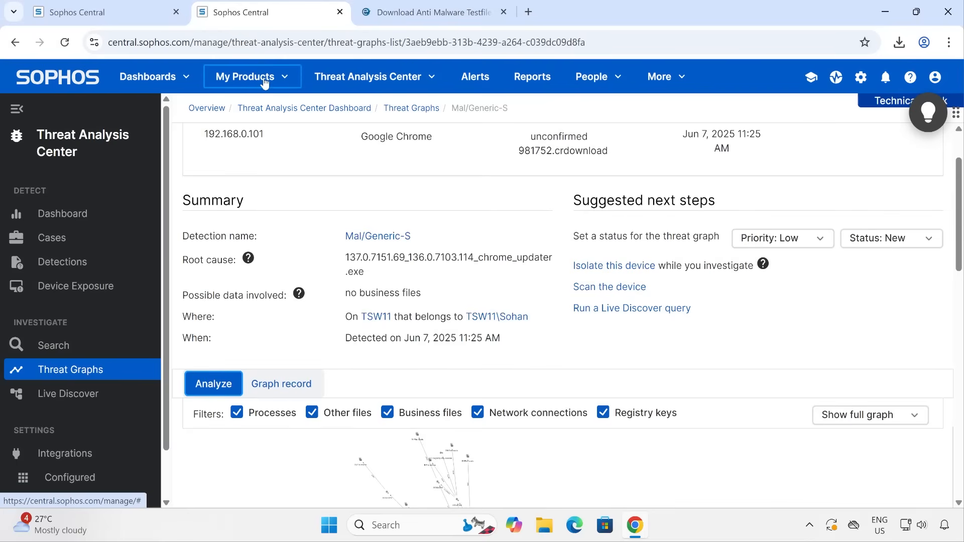
{"action": "left_click", "coordinate": [283, 84]}
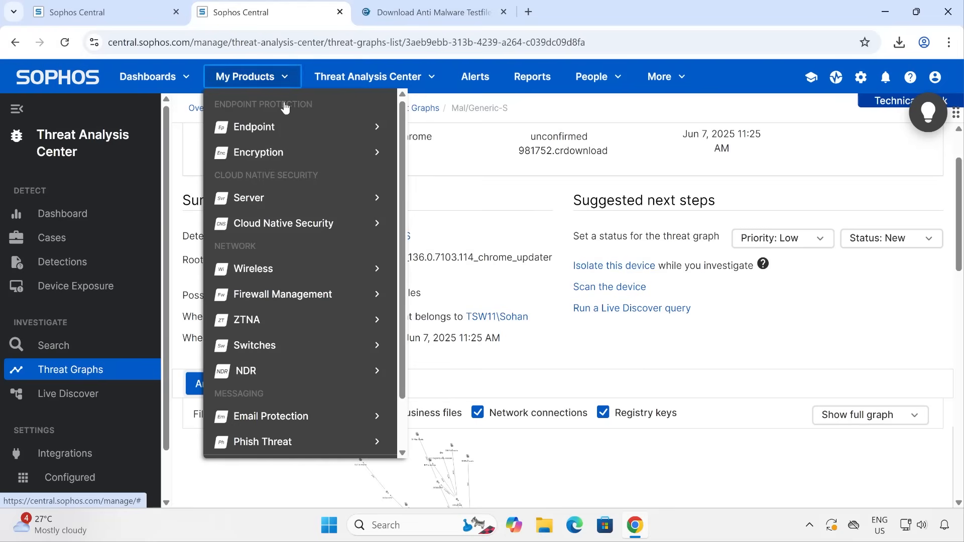
{"action": "left_click", "coordinate": [243, 131]}
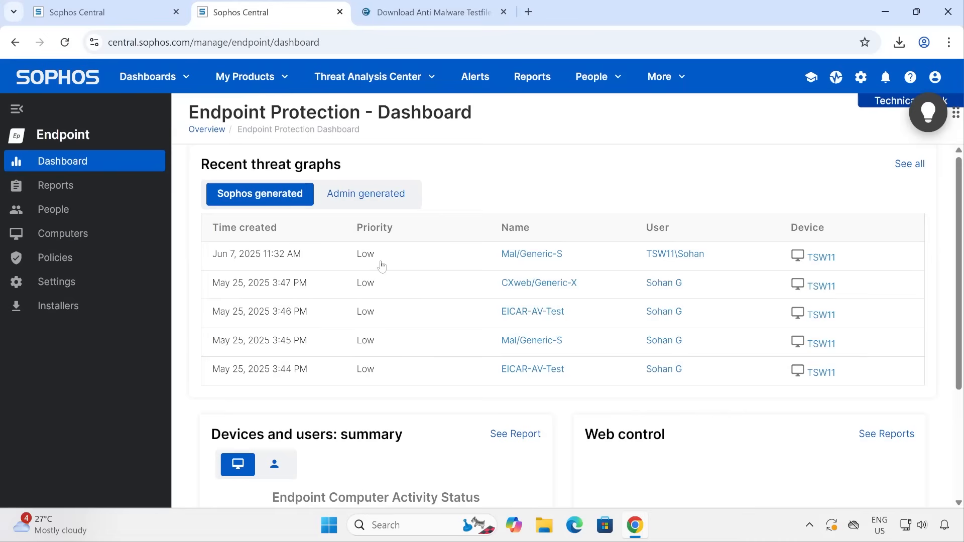
{"action": "left_click", "coordinate": [70, 259]}
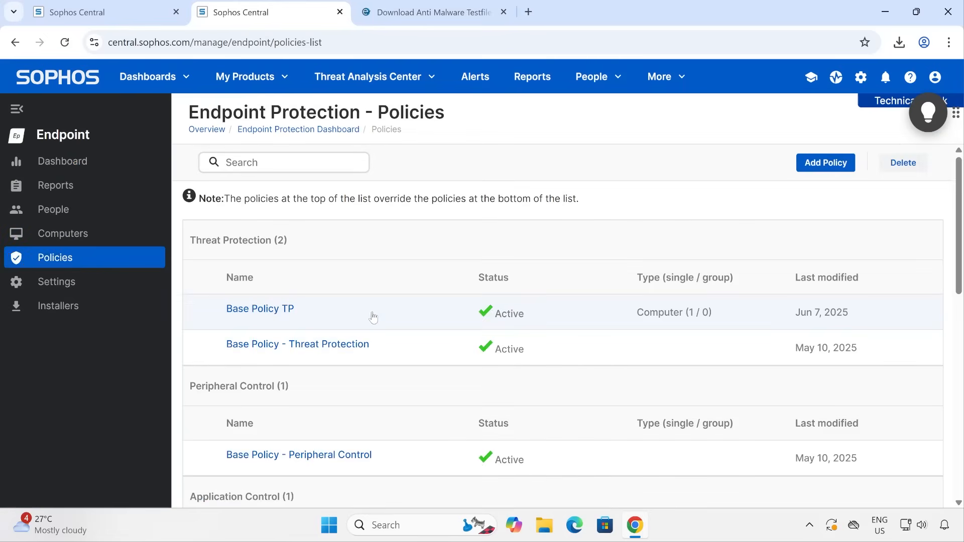